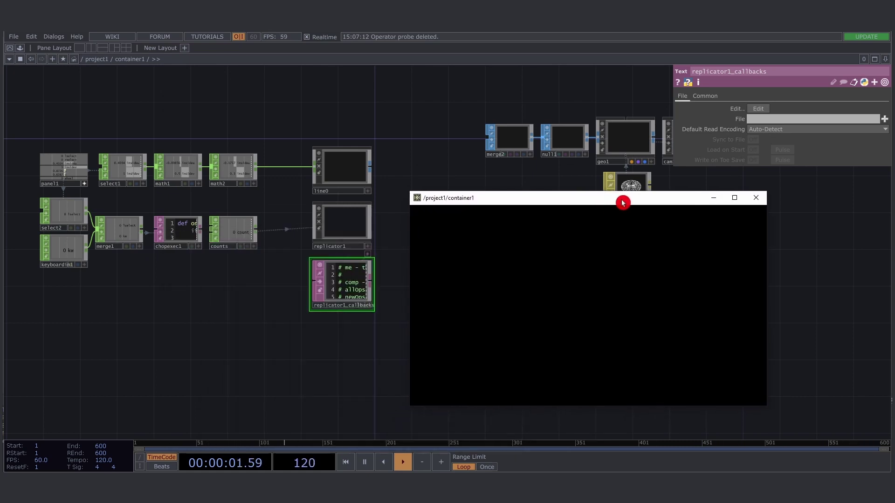
- Draw four vertical strokes and a closed oval around them in the container1 viewer
{"action": "left_click_drag", "start_coordinate": [491, 254], "coordinate": [486, 329]}
{"action": "left_click_drag", "start_coordinate": [517, 255], "coordinate": [520, 329]}
{"action": "left_click_drag", "start_coordinate": [551, 255], "coordinate": [555, 327]}
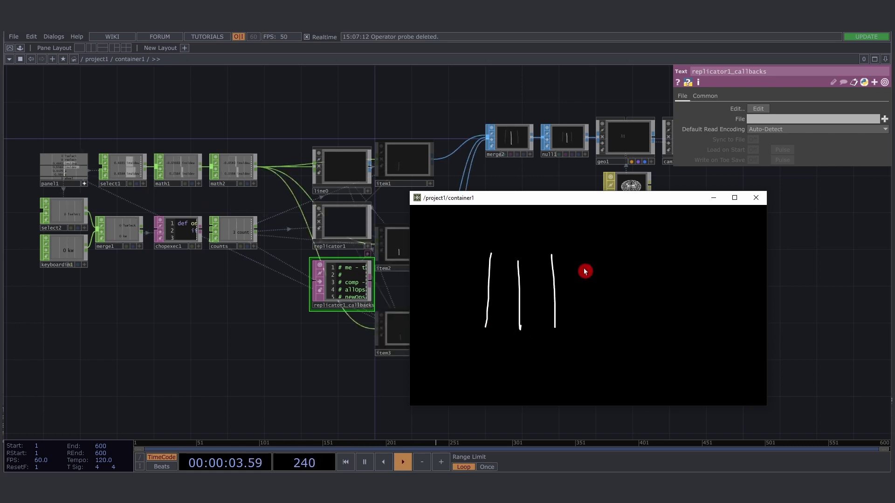
{"action": "left_click_drag", "start_coordinate": [596, 253], "coordinate": [602, 332]}
{"action": "mouse_move", "coordinate": [695, 272]}
{"action": "left_mouse_down"}
{"action": "mouse_move", "coordinate": [518, 244]}
{"action": "mouse_move", "coordinate": [675, 259]}
{"action": "left_mouse_up"}
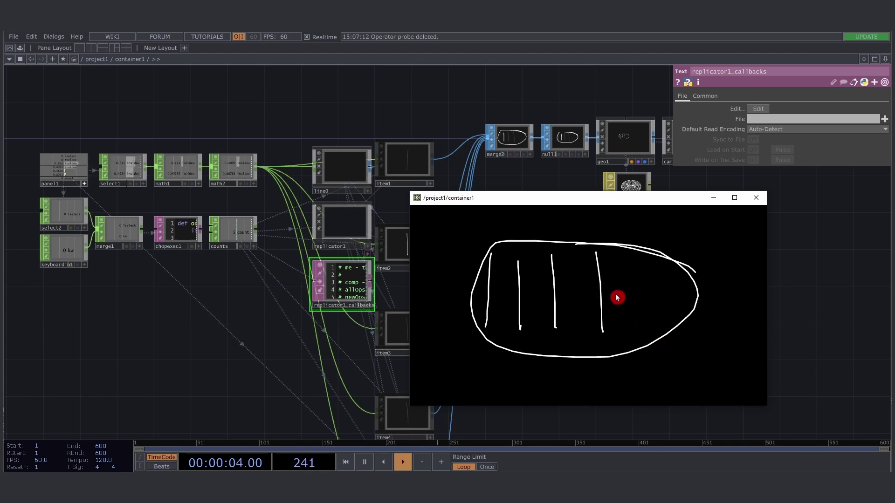
- Scribble overlapping loops inside the oval with the merge2 geometry in view, and close the container1 viewer
{"action": "left_click_drag", "start_coordinate": [517, 199], "coordinate": [168, 196]}
{"action": "scroll", "coordinate": [518, 130], "scroll_direction": "up", "scroll_amount": 9}
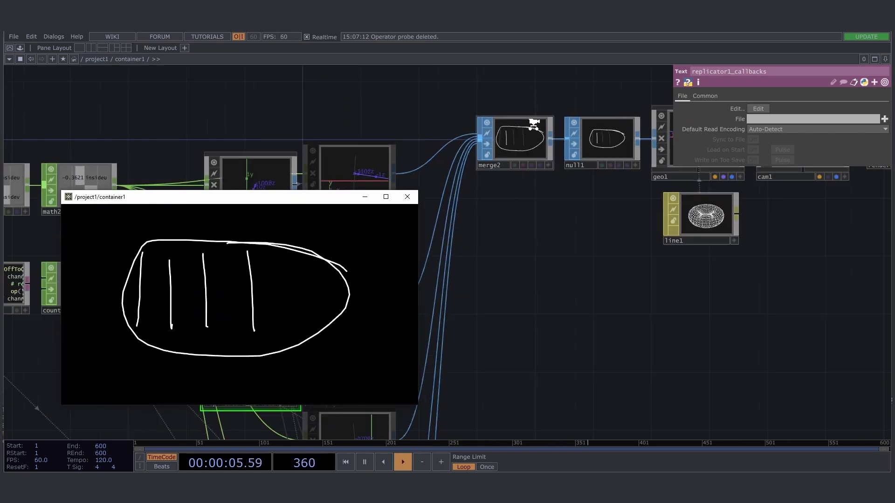
{"action": "scroll", "coordinate": [546, 122], "scroll_direction": "down", "scroll_amount": 2}
{"action": "scroll", "coordinate": [423, 103], "scroll_direction": "up", "scroll_amount": 3}
{"action": "scroll", "coordinate": [429, 106], "scroll_direction": "up", "scroll_amount": 1}
{"action": "mouse_move", "coordinate": [301, 285]}
{"action": "left_mouse_down"}
{"action": "mouse_move", "coordinate": [312, 305]}
{"action": "mouse_move", "coordinate": [273, 345]}
{"action": "mouse_move", "coordinate": [246, 279]}
{"action": "mouse_move", "coordinate": [226, 309]}
{"action": "mouse_move", "coordinate": [252, 307]}
{"action": "mouse_move", "coordinate": [238, 305]}
{"action": "mouse_move", "coordinate": [229, 335]}
{"action": "mouse_move", "coordinate": [252, 306]}
{"action": "mouse_move", "coordinate": [243, 309]}
{"action": "left_mouse_up"}
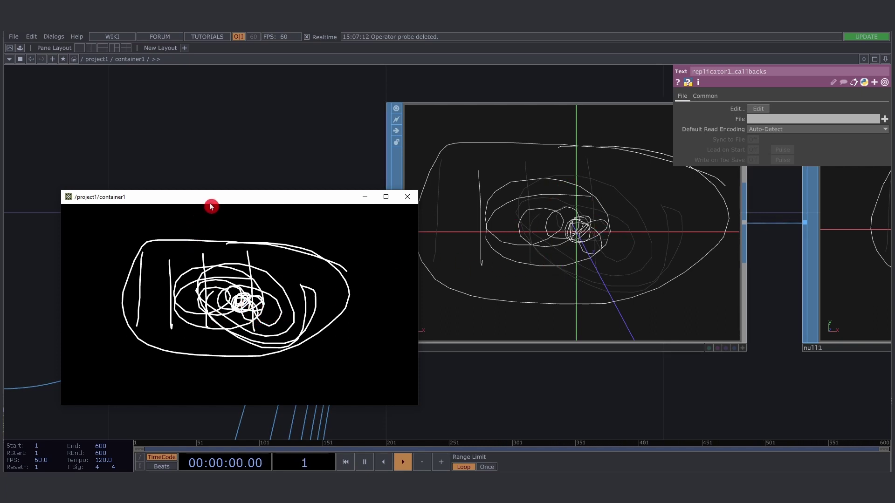
{"action": "left_click_drag", "start_coordinate": [214, 202], "coordinate": [214, 187]}
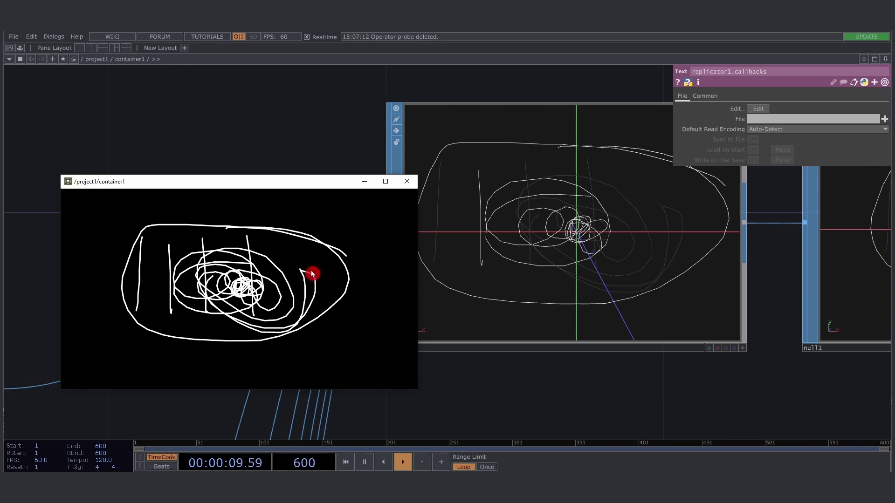
{"action": "left_click_drag", "start_coordinate": [349, 182], "coordinate": [496, 201]}
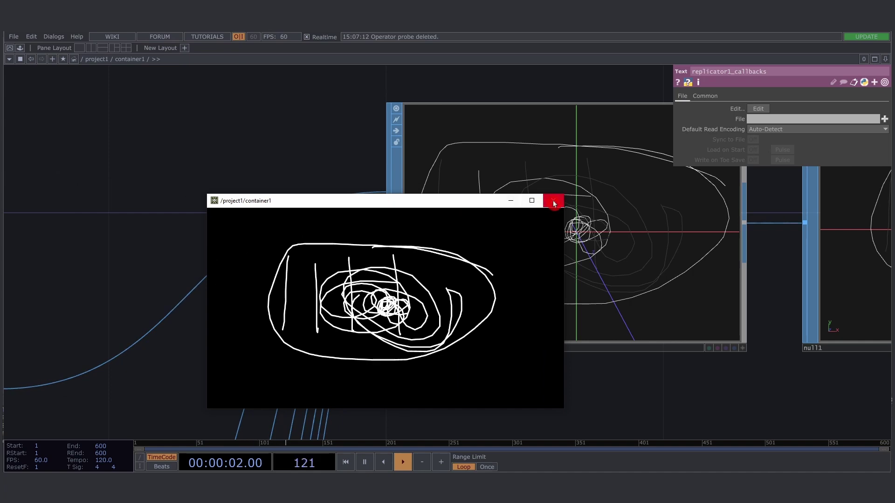
{"action": "left_click", "coordinate": [554, 201]}
- Open the parent container's parameters and switch on the Right option of Mouse UV Buttons
{"action": "scroll", "coordinate": [649, 289], "scroll_direction": "down", "scroll_amount": 5}
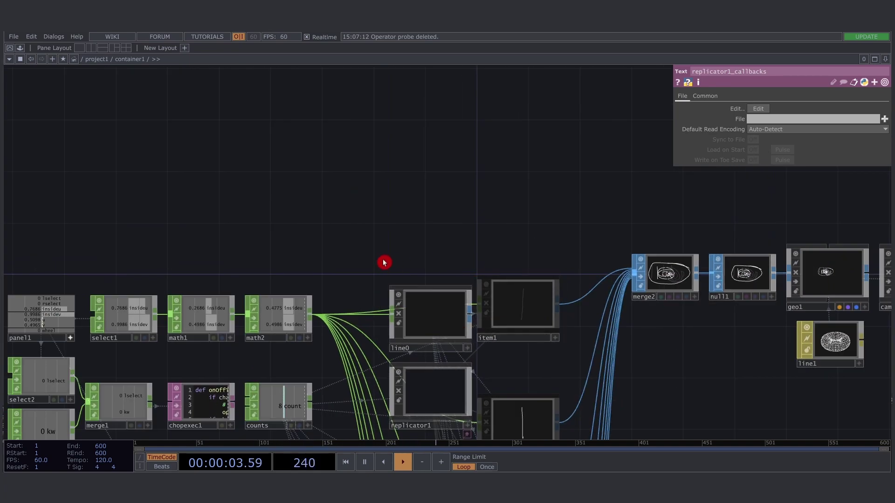
{"action": "left_click_drag", "start_coordinate": [383, 263], "coordinate": [537, 209]}
{"action": "left_click_drag", "start_coordinate": [464, 224], "coordinate": [459, 177]}
{"action": "scroll", "coordinate": [358, 223], "scroll_direction": "down", "scroll_amount": 2}
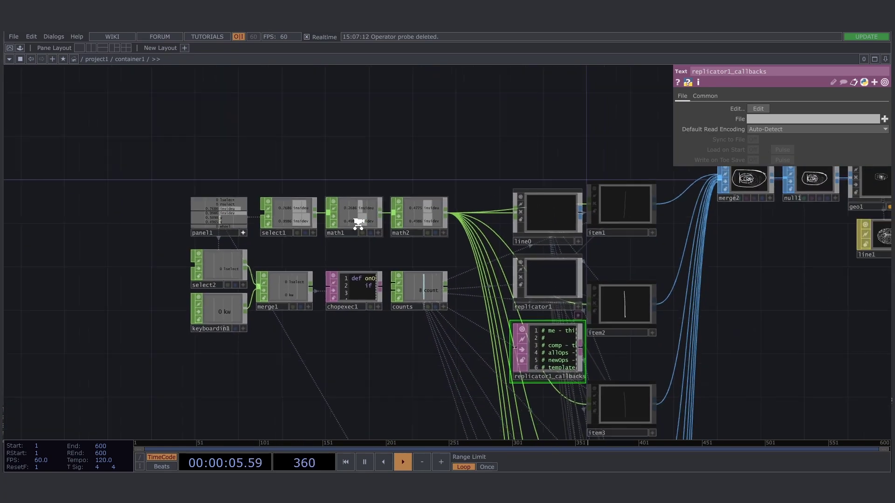
{"action": "scroll", "coordinate": [357, 224], "scroll_direction": "down", "scroll_amount": 1}
{"action": "right_click", "coordinate": [267, 178]}
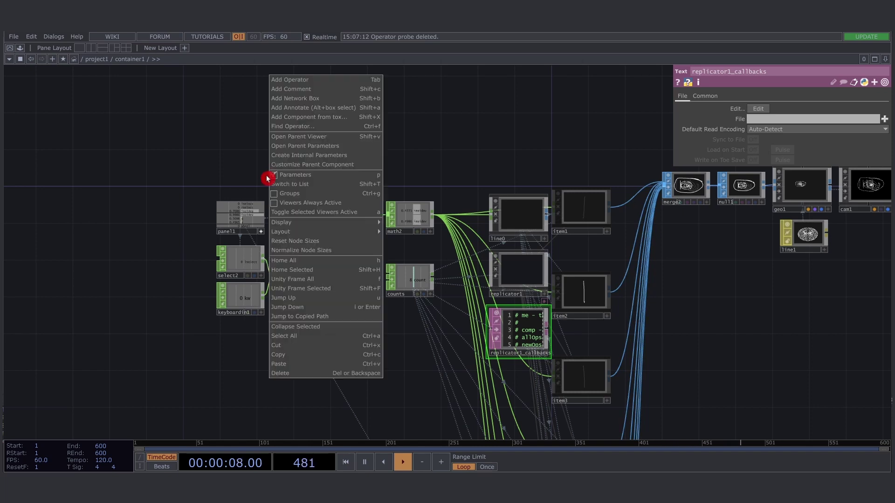
{"action": "left_click", "coordinate": [327, 146]}
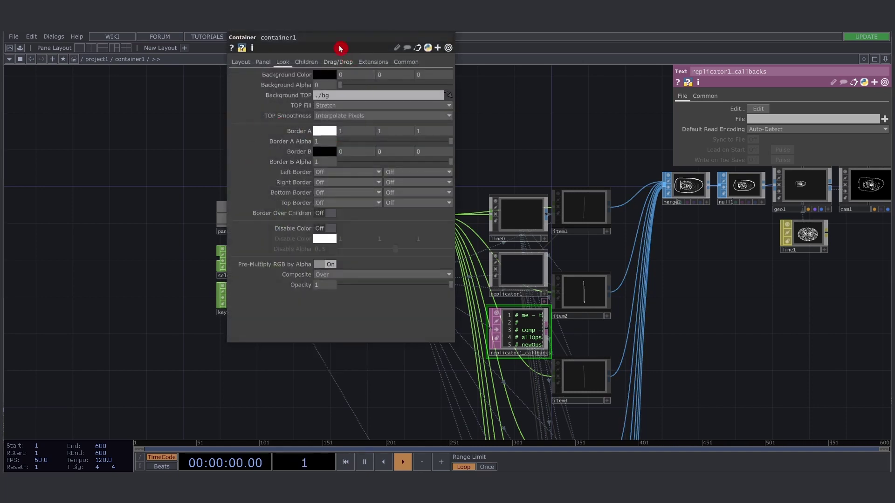
{"action": "left_click_drag", "start_coordinate": [329, 32], "coordinate": [307, 103]}
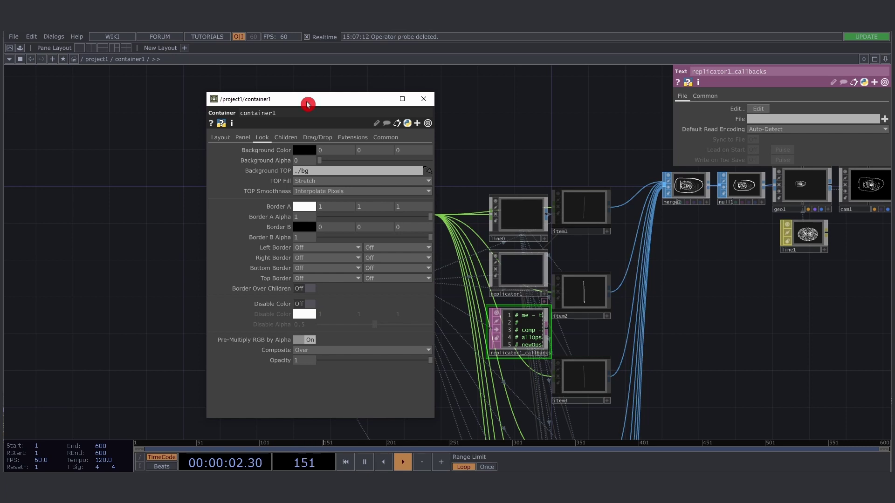
{"action": "left_click", "coordinate": [243, 137]}
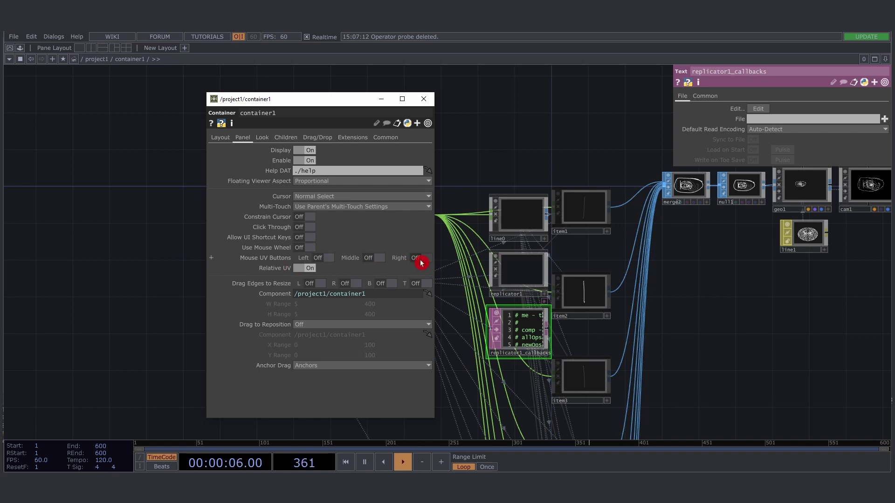
{"action": "left_click", "coordinate": [420, 259]}
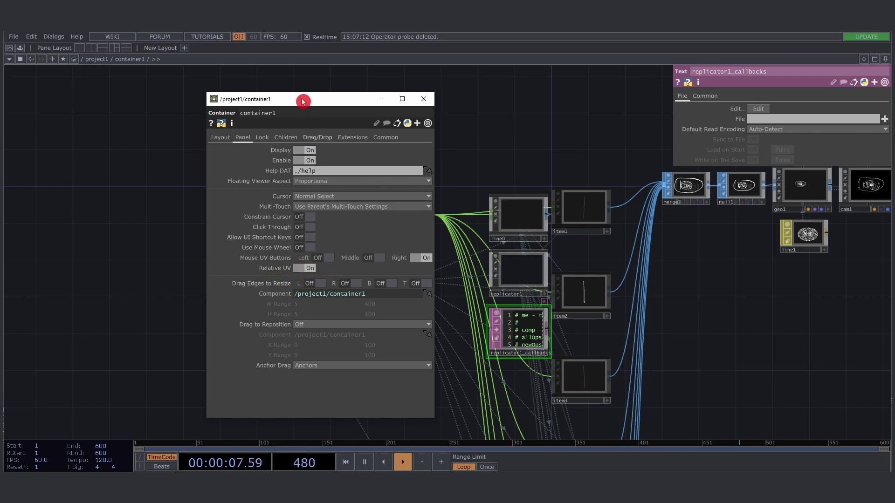
- Add a Panel CHOP and place it directly above panel1
{"action": "left_click_drag", "start_coordinate": [303, 101], "coordinate": [642, 139]}
{"action": "scroll", "coordinate": [311, 197], "scroll_direction": "up", "scroll_amount": 2}
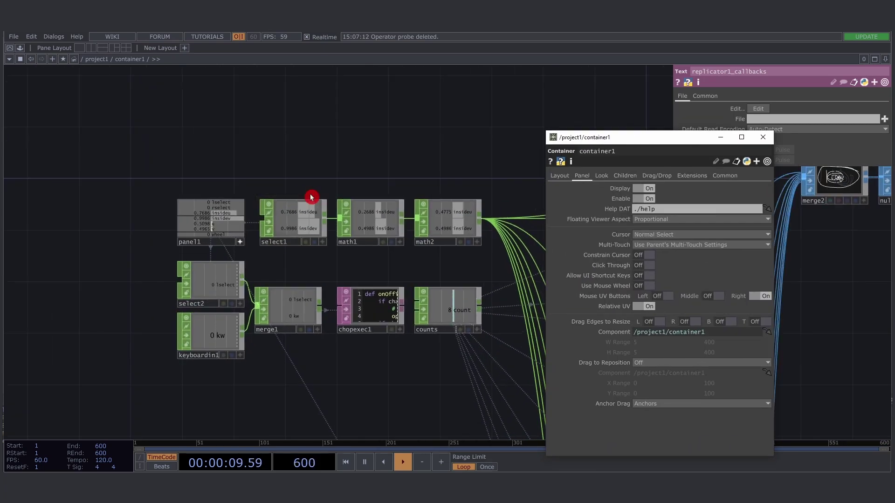
{"action": "scroll", "coordinate": [312, 197], "scroll_direction": "up", "scroll_amount": 5}
{"action": "key", "text": "Tab"}
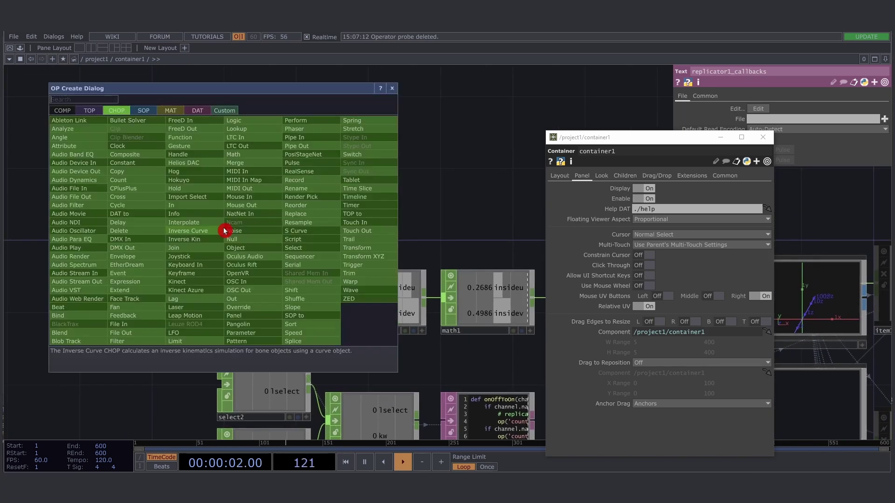
{"action": "type", "text": "panel"}
{"action": "key", "text": "Return"}
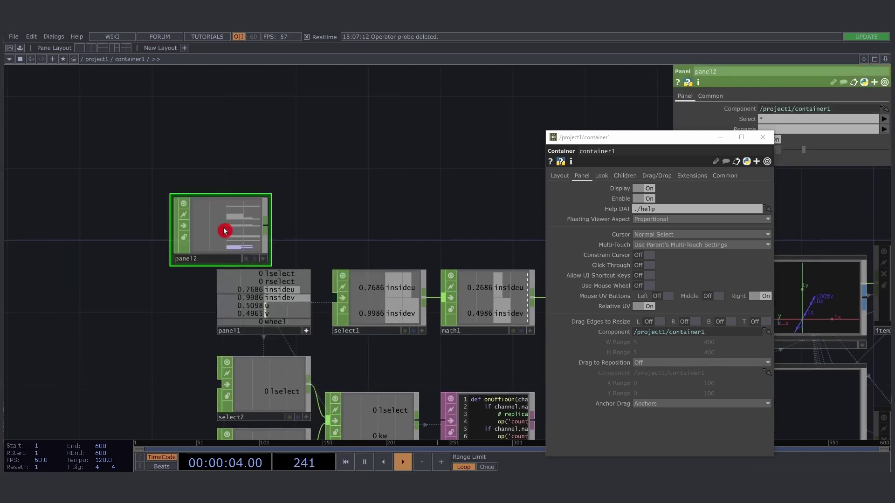
{"action": "left_click_drag", "start_coordinate": [226, 237], "coordinate": [263, 231]}
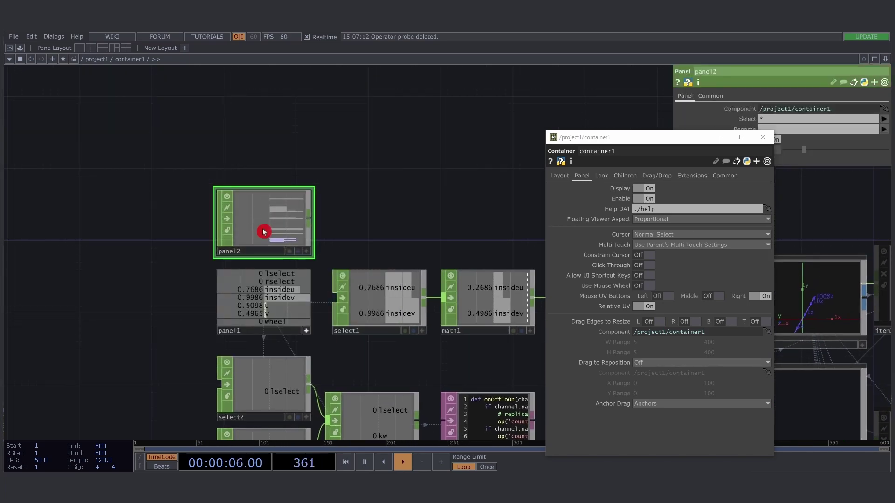
- Limit the new Panel CHOP to the channels u v and close the container1 parameter window
{"action": "left_click_drag", "start_coordinate": [633, 138], "coordinate": [565, 168]}
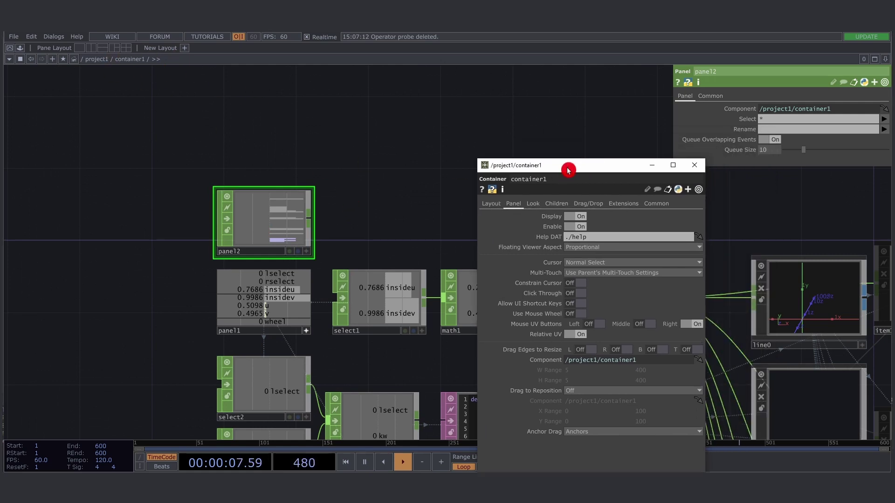
{"action": "left_click", "coordinate": [759, 111]}
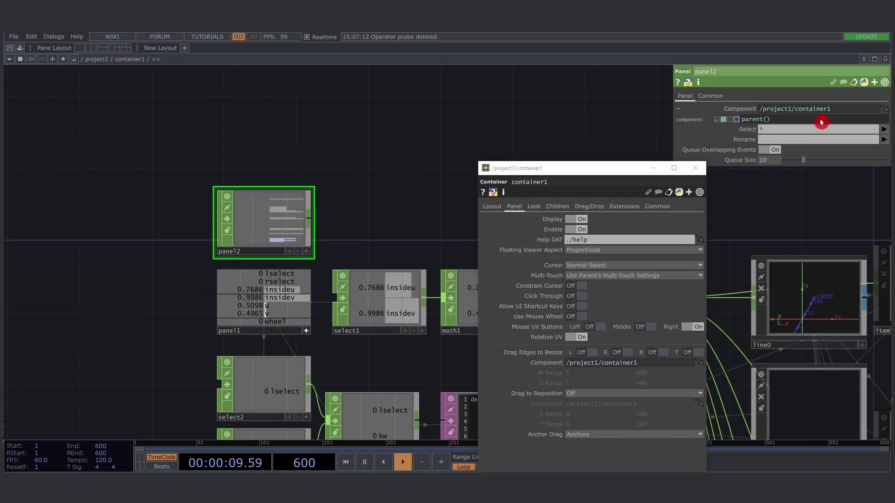
{"action": "left_click", "coordinate": [848, 132]}
{"action": "type", "text": "u v"}
{"action": "key", "text": "Return"}
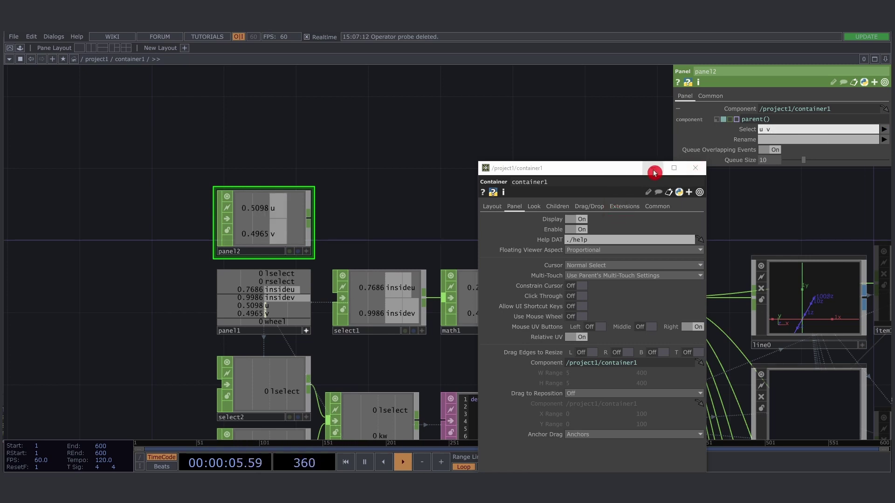
{"action": "left_click", "coordinate": [695, 170]}
- Bring up the container1 viewer, shrink it, place it beside panel2, and draw several more strokes in it
{"action": "key", "text": "alt+Tab"}
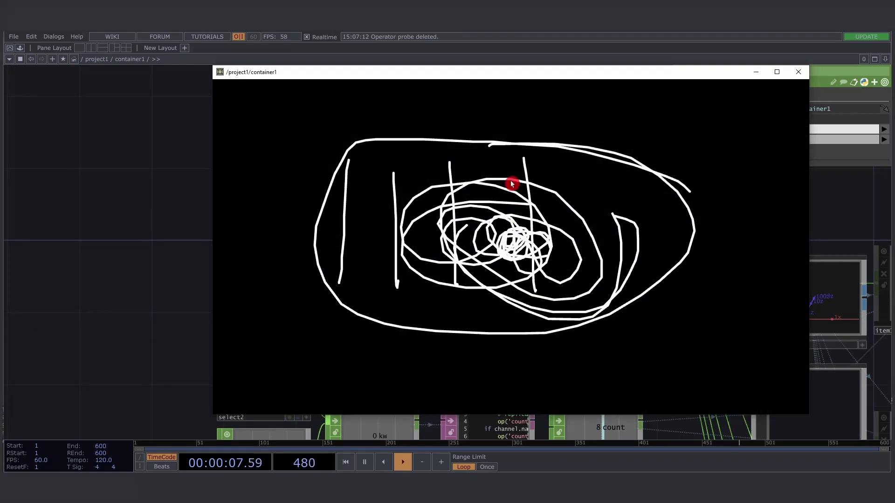
{"action": "left_click_drag", "start_coordinate": [499, 67], "coordinate": [396, 281]}
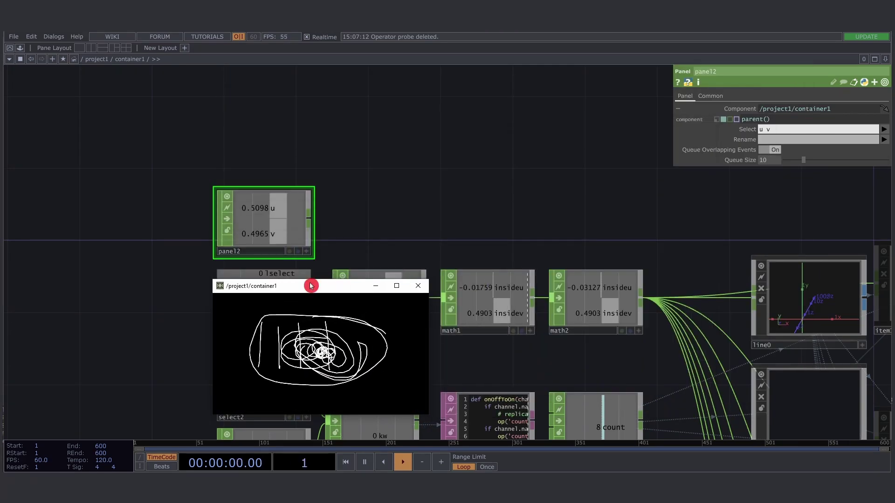
{"action": "left_click_drag", "start_coordinate": [307, 286], "coordinate": [466, 184]}
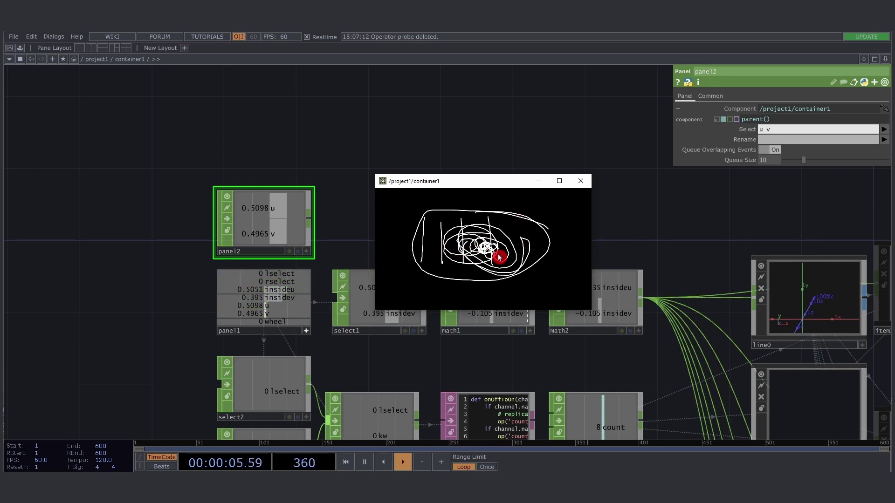
{"action": "mouse_move", "coordinate": [522, 216]}
{"action": "left_mouse_down"}
{"action": "mouse_move", "coordinate": [516, 270]}
{"action": "mouse_move", "coordinate": [537, 269]}
{"action": "mouse_move", "coordinate": [569, 218]}
{"action": "mouse_move", "coordinate": [555, 296]}
{"action": "mouse_move", "coordinate": [517, 236]}
{"action": "mouse_move", "coordinate": [505, 282]}
{"action": "left_mouse_up"}
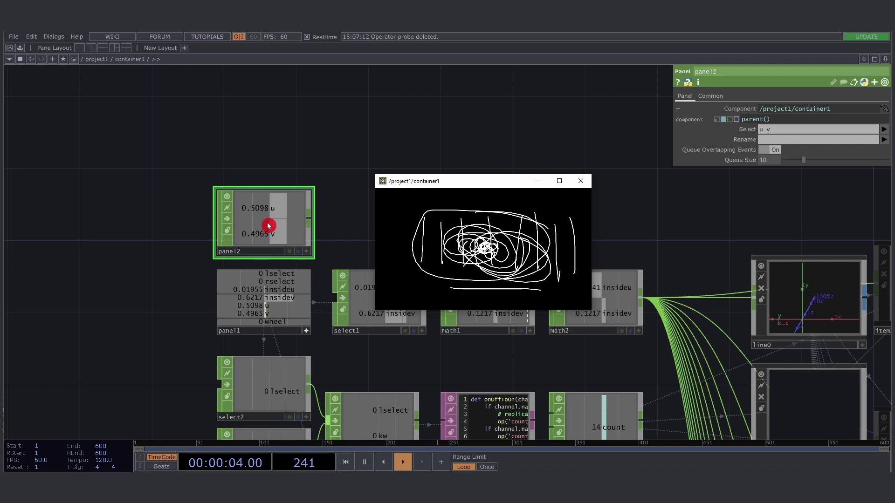
{"action": "left_click_drag", "start_coordinate": [443, 184], "coordinate": [364, 187]}
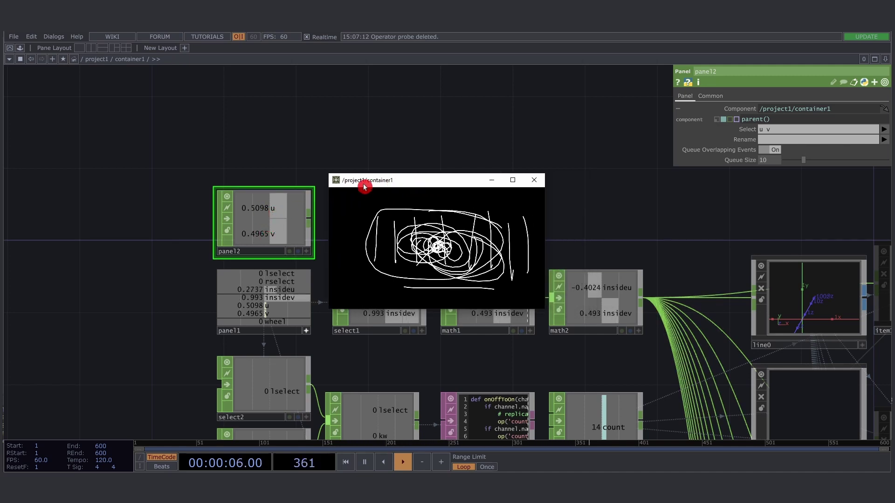
- Review the Mouse UV Buttons setting in container1's parameters and close the window
{"action": "scroll", "coordinate": [267, 199], "scroll_direction": "up", "scroll_amount": 3}
{"action": "left_click_drag", "start_coordinate": [267, 163], "coordinate": [215, 163]}
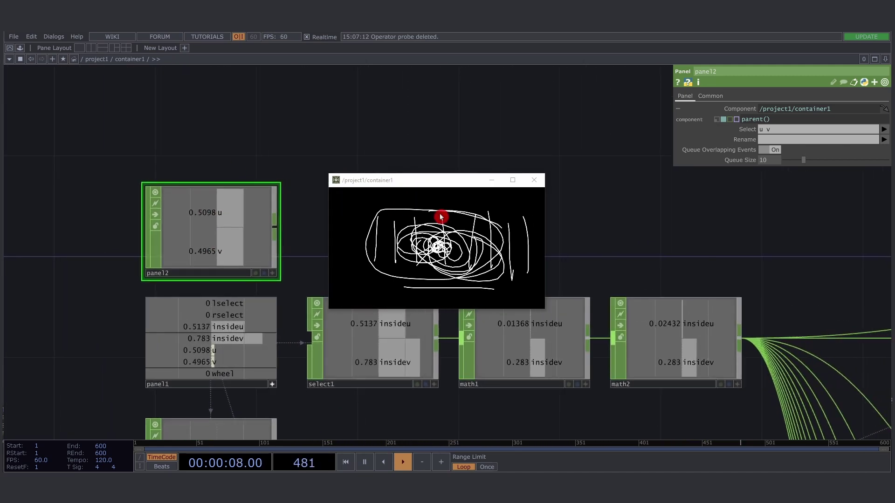
{"action": "right_click", "coordinate": [282, 155]}
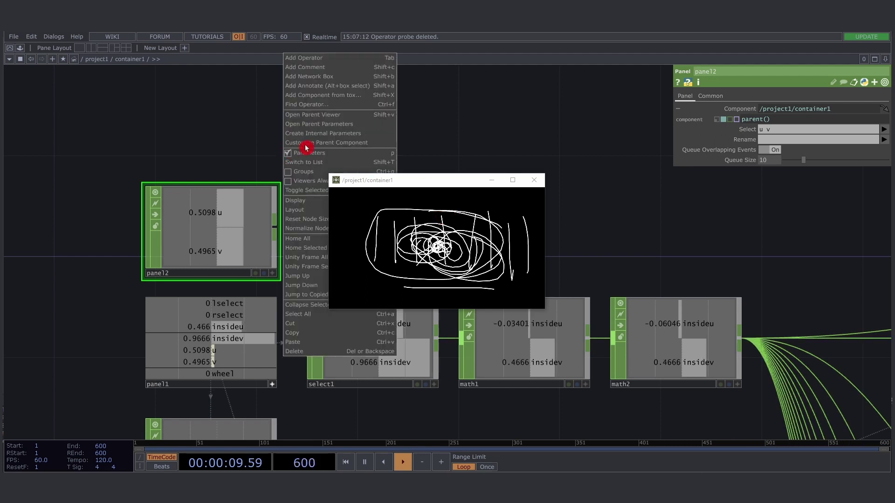
{"action": "left_click", "coordinate": [326, 124]}
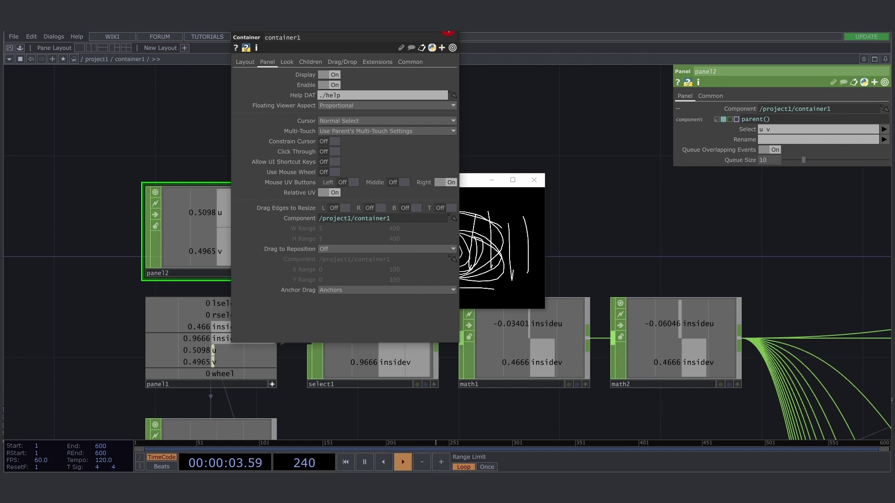
{"action": "left_click", "coordinate": [448, 32]}
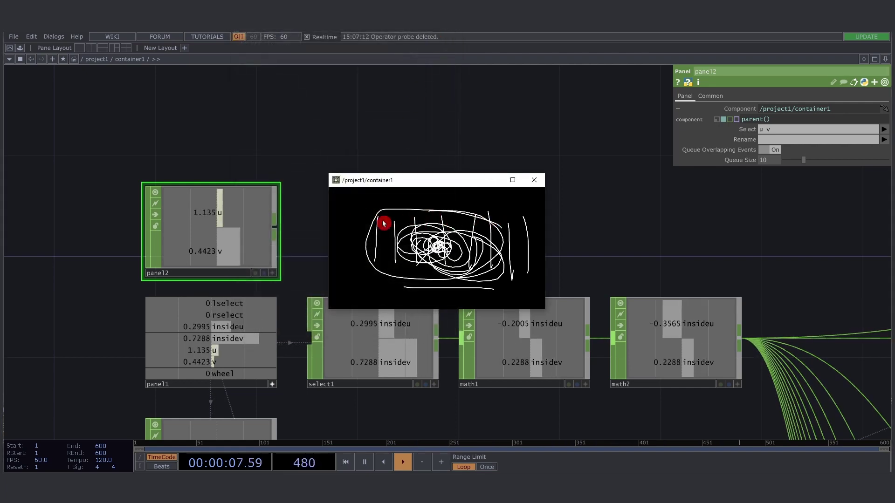
- Test the enabled UV button across the container1 viewer while checking the u and v channels of panel2
{"action": "right_click", "coordinate": [469, 227]}
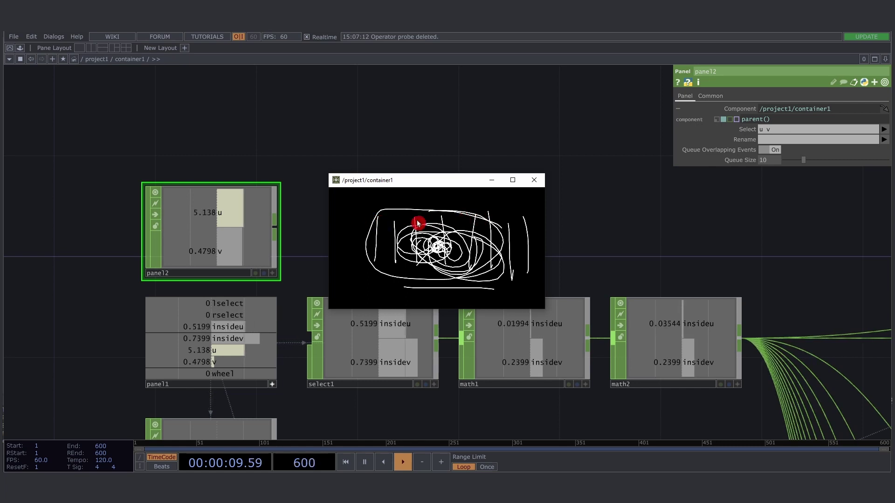
{"action": "right_click", "coordinate": [405, 251]}
{"action": "right_click_drag", "start_coordinate": [403, 250], "coordinate": [477, 272]}
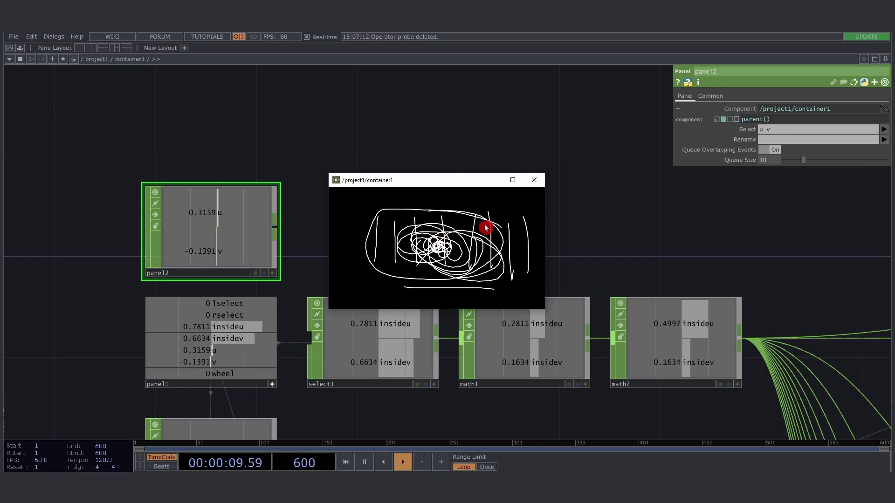
{"action": "right_click", "coordinate": [447, 231]}
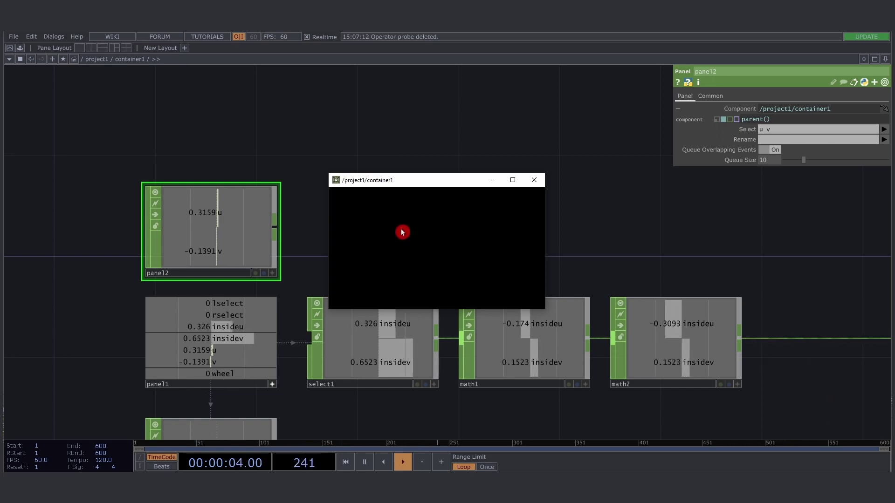
- Draw a single vertical stroke in the cleared container1 viewer and place the viewer beside the enlarged merge2 and null1
{"action": "left_click_drag", "start_coordinate": [434, 216], "coordinate": [436, 267]}
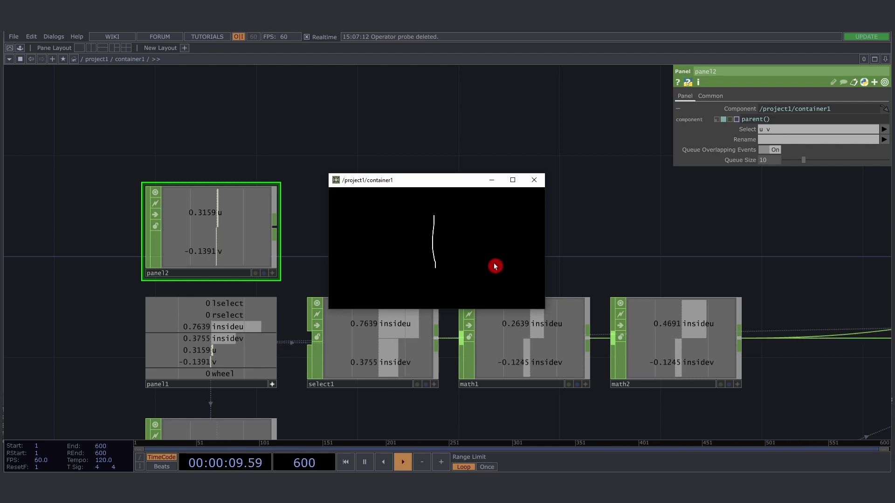
{"action": "right_click_drag", "start_coordinate": [494, 263], "coordinate": [401, 255]}
{"action": "left_click_drag", "start_coordinate": [450, 181], "coordinate": [242, 145]}
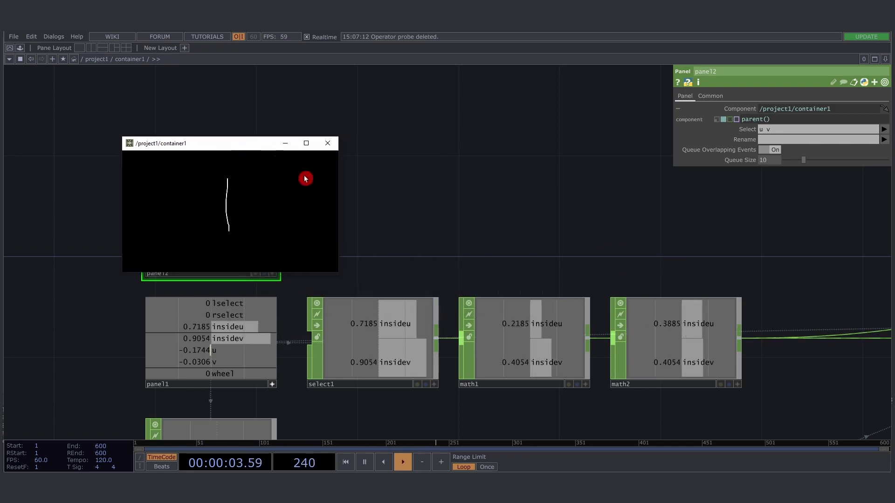
{"action": "scroll", "coordinate": [414, 219], "scroll_direction": "down", "scroll_amount": 8}
{"action": "scroll", "coordinate": [720, 228], "scroll_direction": "up", "scroll_amount": 10}
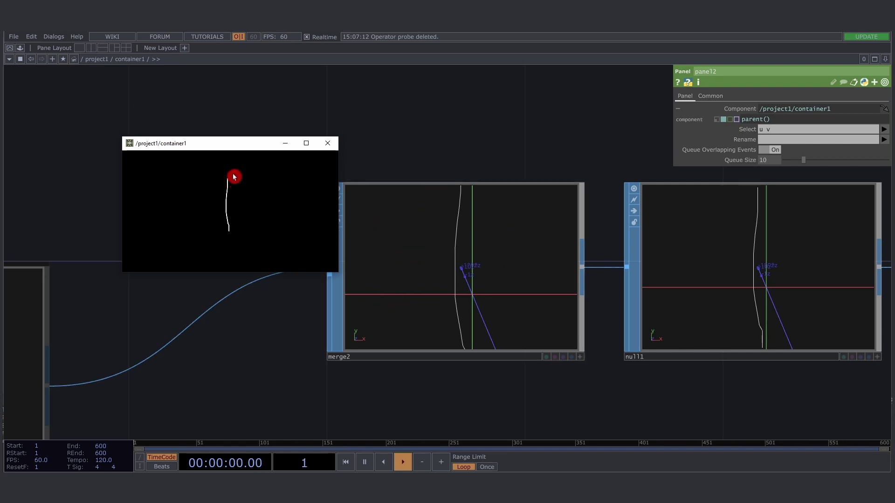
- Draw a second vertical stroke beside the first one in the container1 viewer and close the viewer
{"action": "left_click_drag", "start_coordinate": [235, 176], "coordinate": [235, 253]}
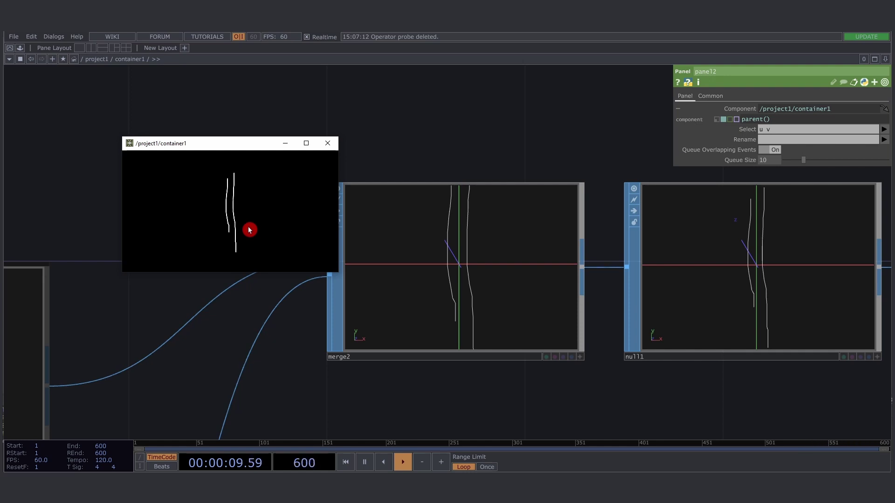
{"action": "left_click", "coordinate": [329, 145]}
{"action": "scroll", "coordinate": [625, 229], "scroll_direction": "down", "scroll_amount": 10}
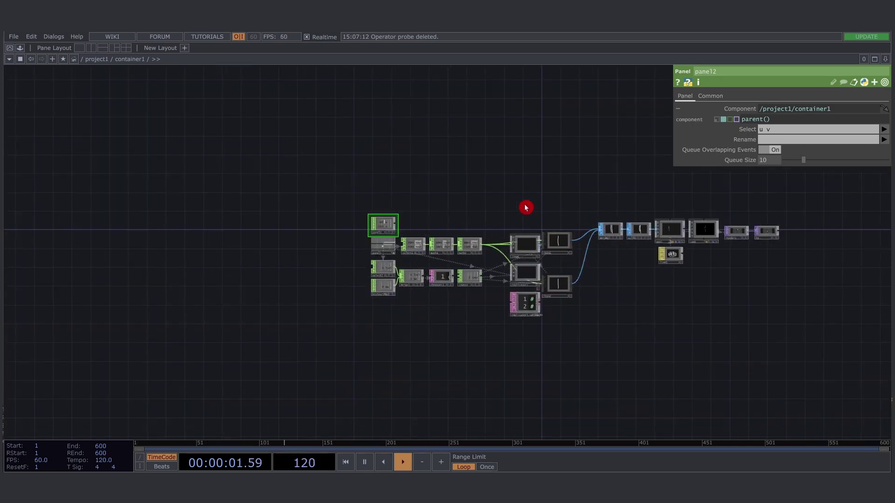
- Examine the replicated item1 and item2 components and how their strokes feed into merge2
{"action": "left_click_drag", "start_coordinate": [525, 206], "coordinate": [433, 183]}
{"action": "left_click", "coordinate": [463, 219]}
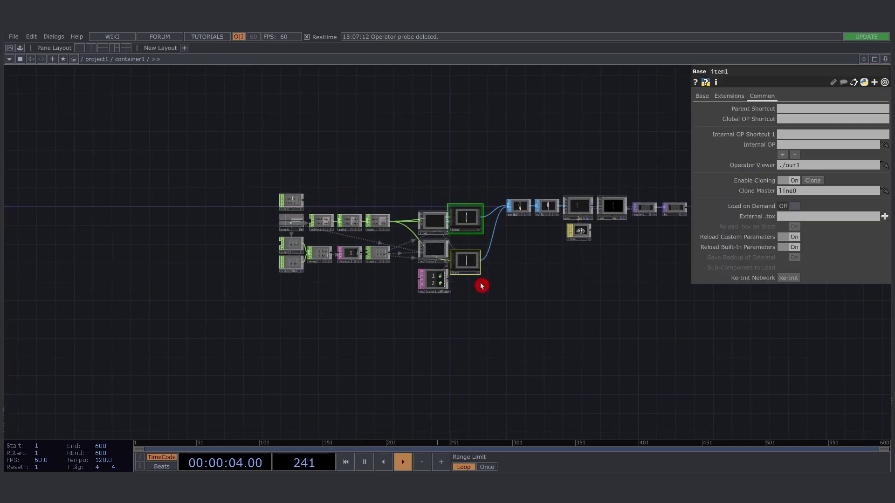
{"action": "scroll", "coordinate": [480, 237], "scroll_direction": "up", "scroll_amount": 3}
{"action": "scroll", "coordinate": [480, 237], "scroll_direction": "down", "scroll_amount": 2}
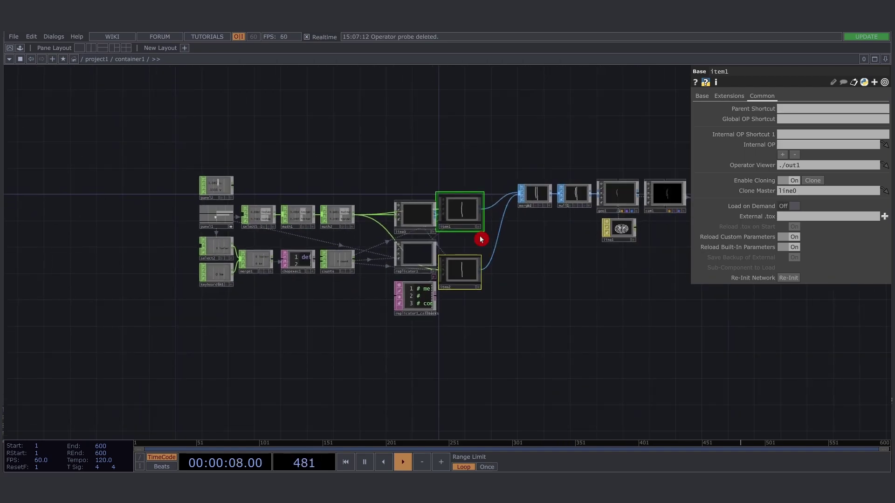
{"action": "left_click_drag", "start_coordinate": [456, 157], "coordinate": [484, 289]}
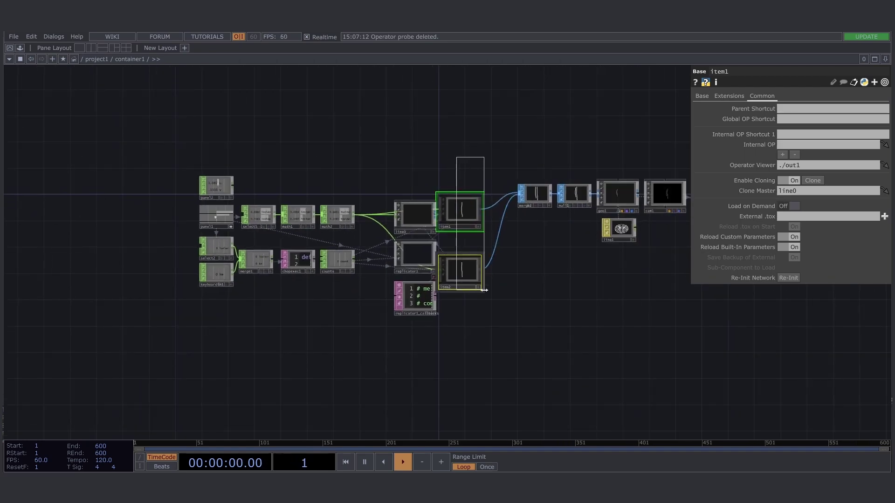
{"action": "left_click_drag", "start_coordinate": [489, 328], "coordinate": [461, 192]}
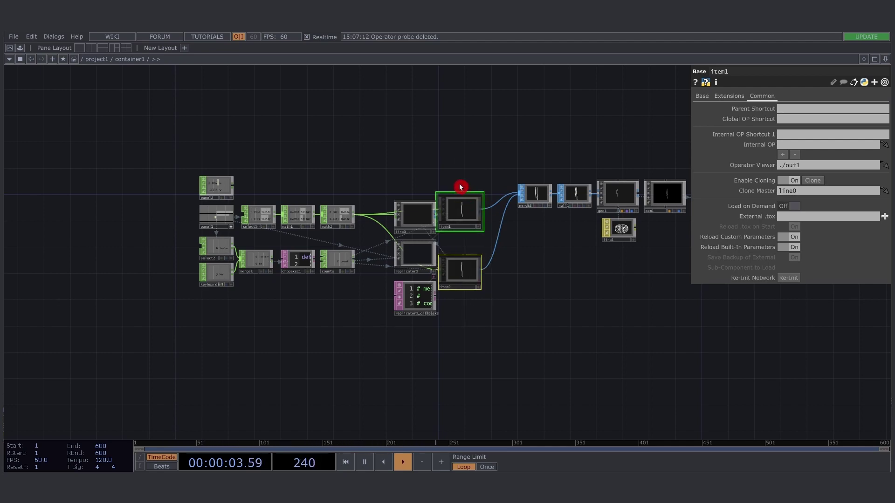
{"action": "scroll", "coordinate": [485, 213], "scroll_direction": "up", "scroll_amount": 5}
{"action": "left_click_drag", "start_coordinate": [429, 144], "coordinate": [471, 341]}
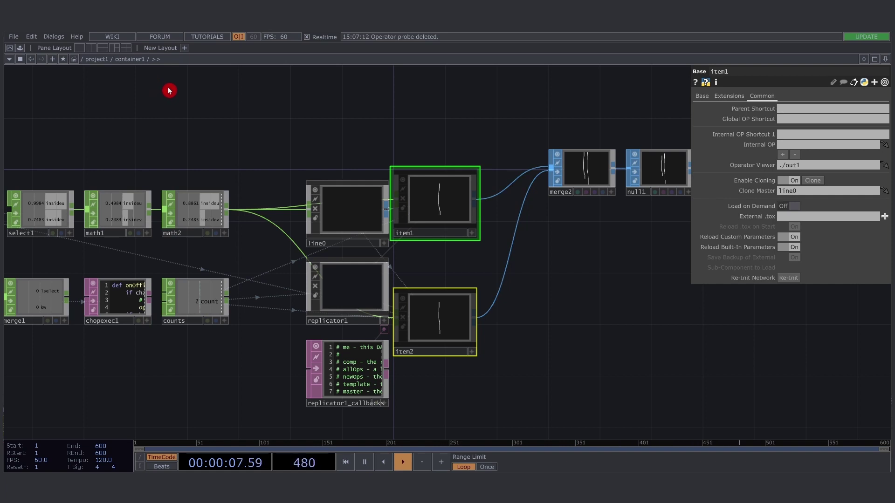
{"action": "right_click_drag", "start_coordinate": [439, 127], "coordinate": [507, 349]}
{"action": "left_click_drag", "start_coordinate": [515, 385], "coordinate": [439, 120]}
{"action": "scroll", "coordinate": [561, 205], "scroll_direction": "down", "scroll_amount": 3}
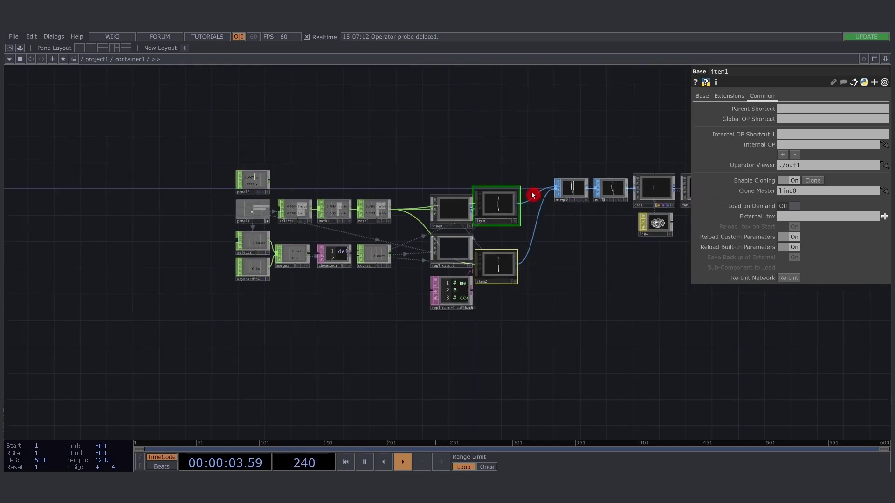
{"action": "scroll", "coordinate": [508, 179], "scroll_direction": "up", "scroll_amount": 1}
{"action": "scroll", "coordinate": [469, 174], "scroll_direction": "up", "scroll_amount": 1}
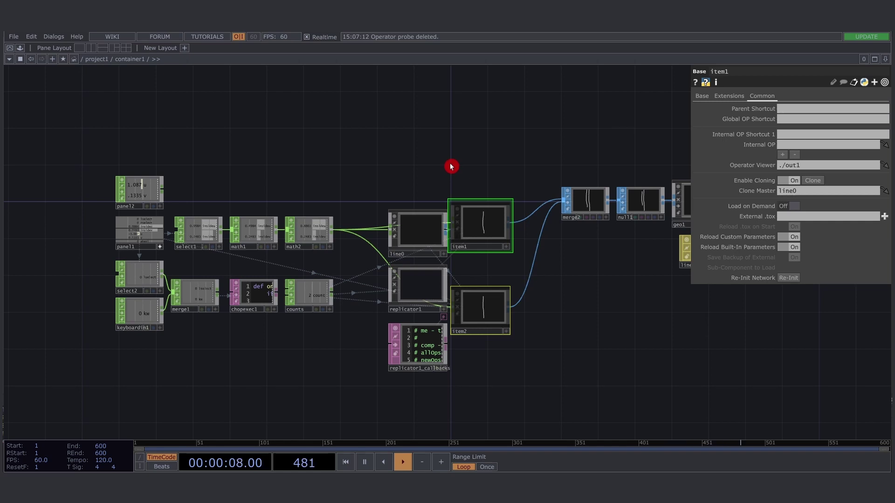
- Delete the panel2 CHOP and reset container1's Mouse UV Buttons parameter to its default
{"action": "left_click", "coordinate": [144, 197]}
{"action": "key", "text": "Delete"}
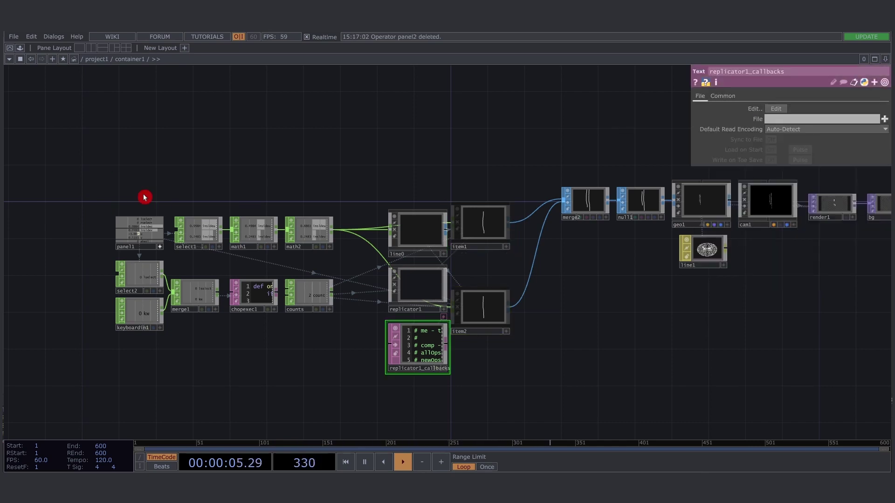
{"action": "right_click", "coordinate": [176, 198]}
{"action": "left_click", "coordinate": [228, 169]}
{"action": "left_click", "coordinate": [216, 195]}
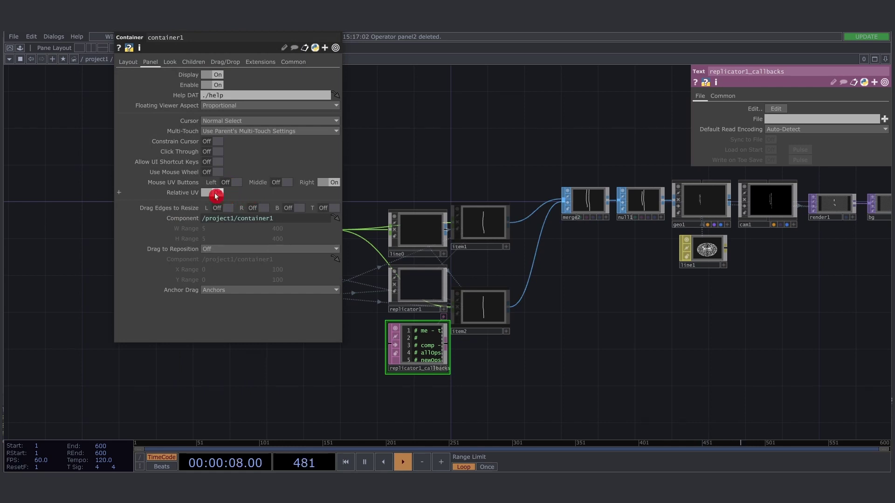
{"action": "right_click", "coordinate": [190, 187]}
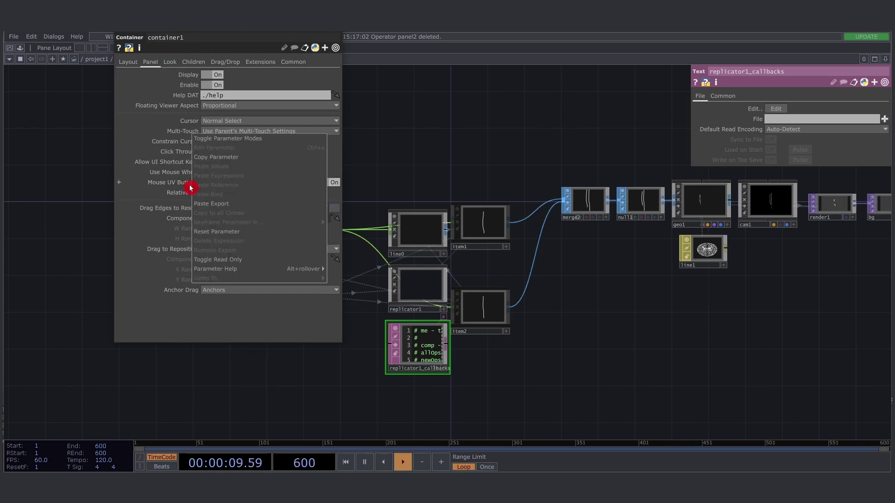
{"action": "left_click", "coordinate": [227, 232]}
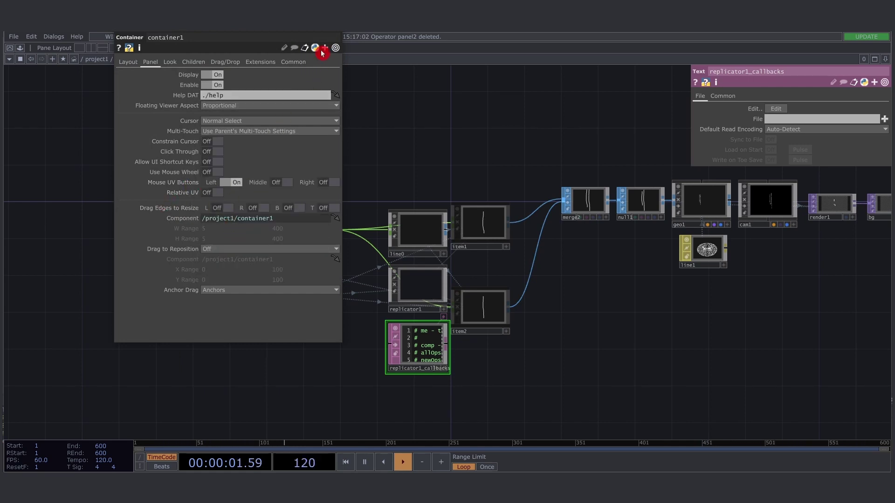
{"action": "left_click", "coordinate": [331, 32]}
- Draw three separate vertical strokes in the container1 viewer and close the viewer
{"action": "left_click_drag", "start_coordinate": [344, 170], "coordinate": [368, 163]}
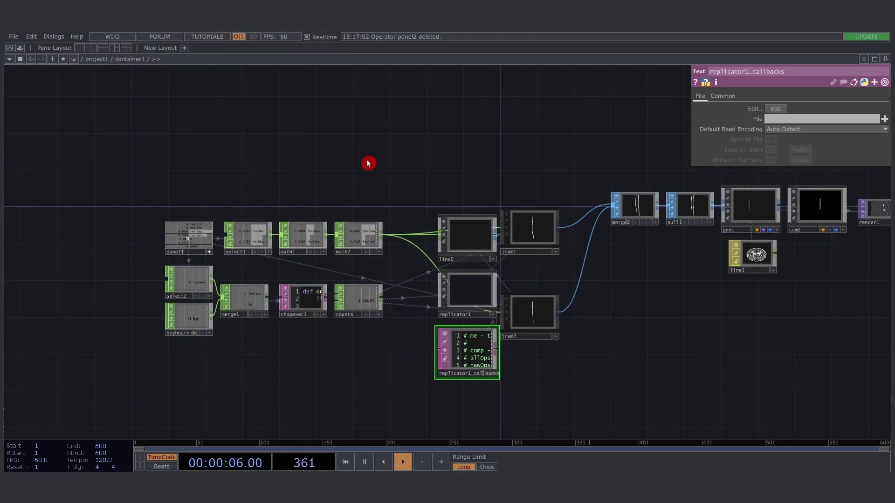
{"action": "key", "text": "F1"}
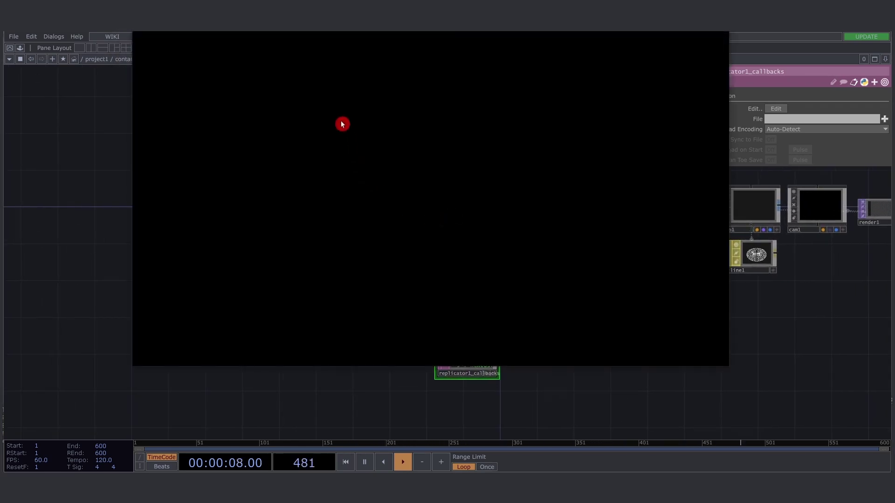
{"action": "left_click_drag", "start_coordinate": [410, 154], "coordinate": [412, 246]}
{"action": "left_click_drag", "start_coordinate": [480, 116], "coordinate": [480, 239]}
{"action": "key", "text": "Escape"}
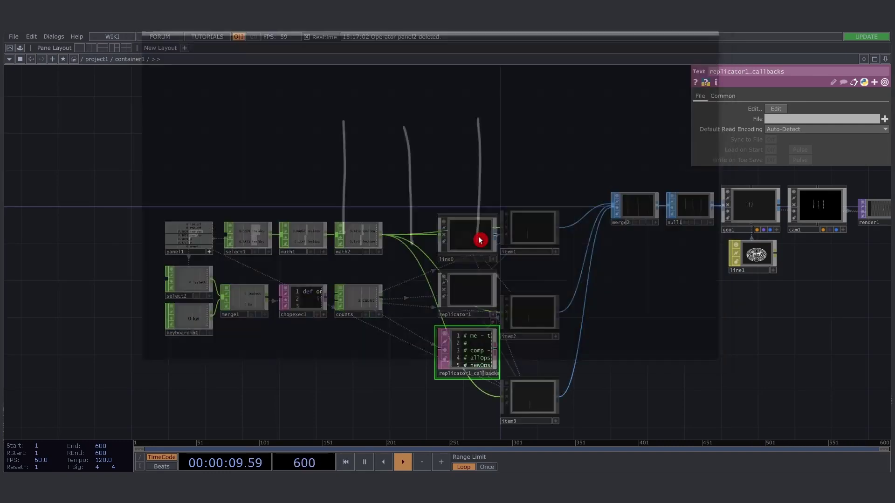
- Enter the line0 component's network to edit its operator chain
{"action": "left_click_drag", "start_coordinate": [471, 193], "coordinate": [411, 150]}
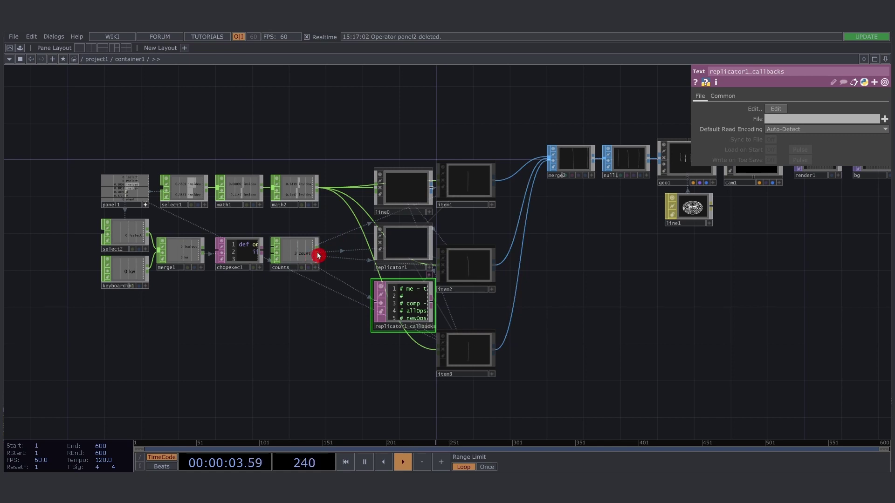
{"action": "double_click", "coordinate": [405, 192]}
{"action": "left_click_drag", "start_coordinate": [220, 182], "coordinate": [339, 235]}
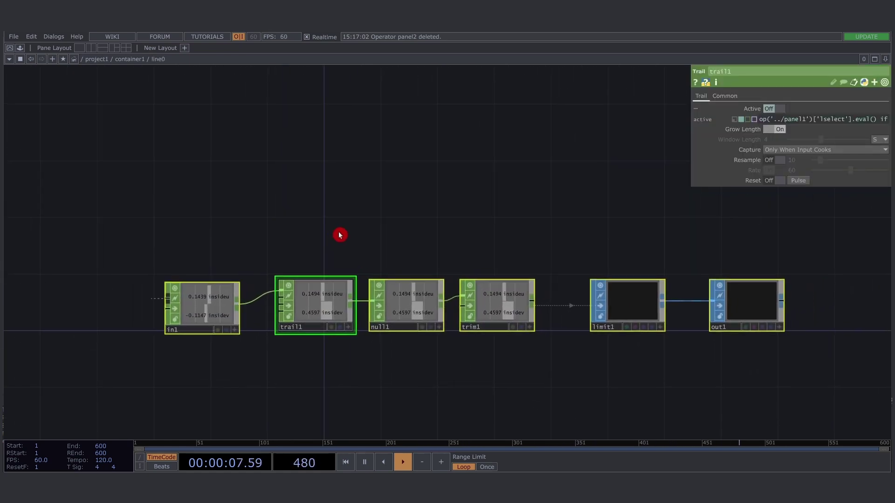
{"action": "left_click_drag", "start_coordinate": [391, 216], "coordinate": [365, 229]}
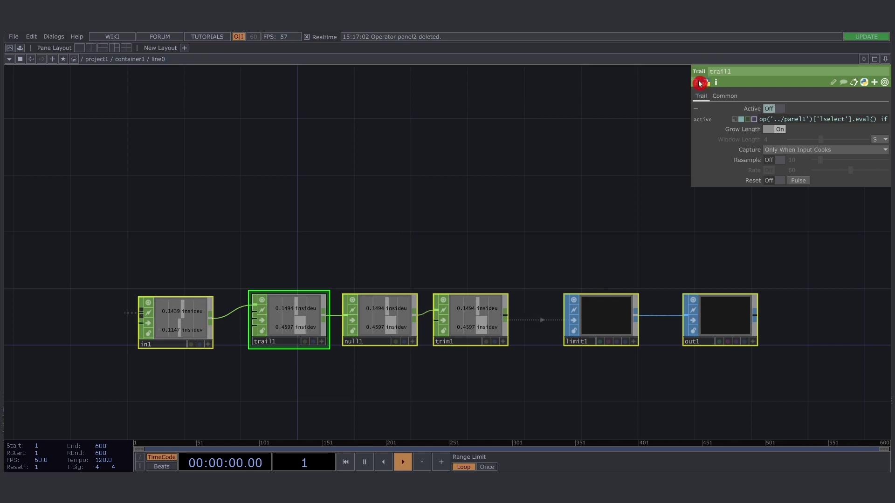
- Add a Slope CHOP to line0's network and place it above trail1
{"action": "left_click_drag", "start_coordinate": [273, 232], "coordinate": [277, 223]}
{"action": "double_click", "coordinate": [276, 234]}
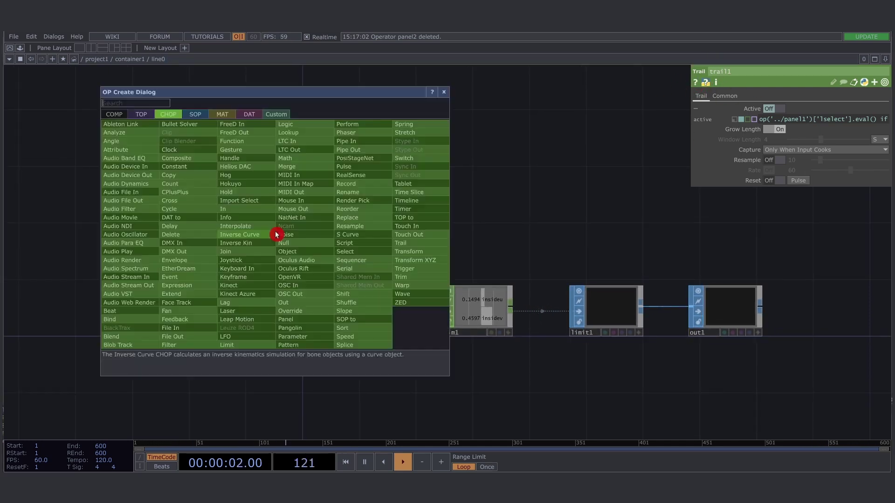
{"action": "type", "text": "slope"}
{"action": "key", "text": "Return"}
{"action": "left_click", "coordinate": [277, 234]}
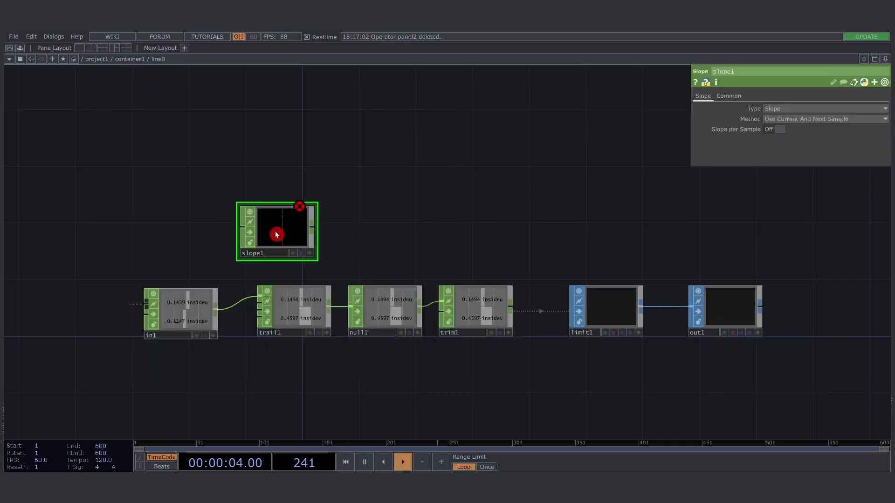
{"action": "left_click_drag", "start_coordinate": [276, 235], "coordinate": [293, 247]}
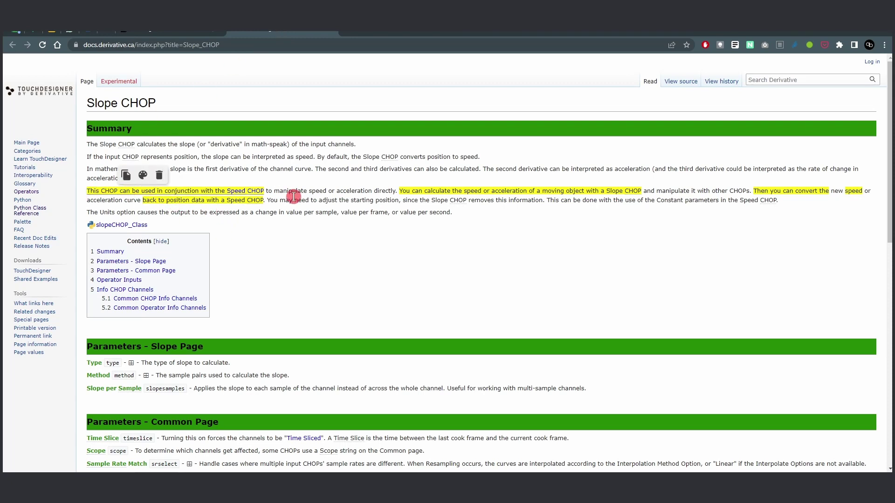
- Read the Slope CHOP documentation summary on using it in conjunction with the Speed CHOP
{"action": "mouse_move", "coordinate": [497, 188]}
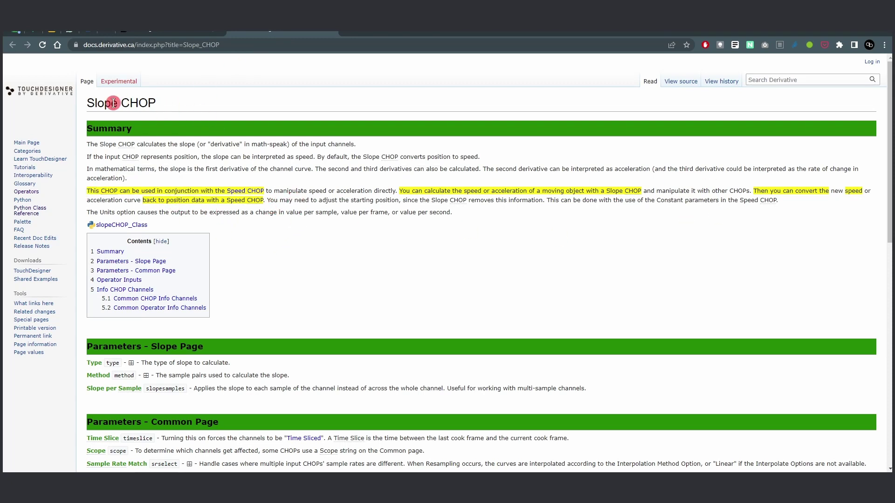
{"action": "left_click_drag", "start_coordinate": [97, 104], "coordinate": [171, 107]}
{"action": "left_click", "coordinate": [171, 108]}
{"action": "mouse_move", "coordinate": [241, 198]}
{"action": "mouse_move", "coordinate": [477, 190]}
{"action": "mouse_move", "coordinate": [854, 187]}
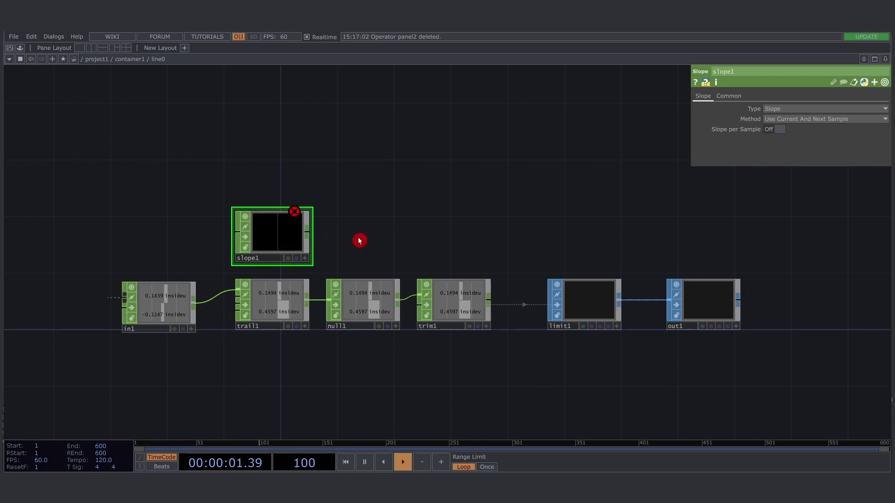
- Add a Speed CHOP above trim1 and wire in1 into slope1 and slope1 into the Speed CHOP
{"action": "key", "text": "Tab"}
{"action": "type", "text": "speed"}
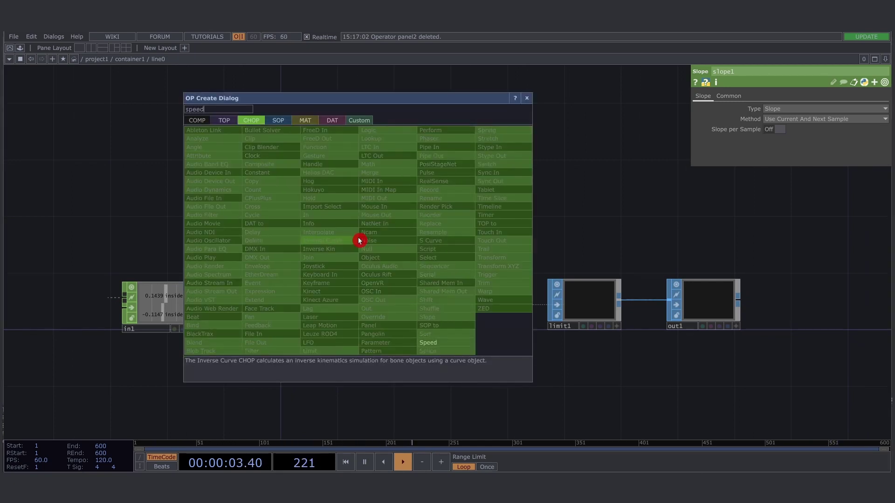
{"action": "key", "text": "Return"}
{"action": "left_click", "coordinate": [359, 241]}
{"action": "left_click_drag", "start_coordinate": [359, 241], "coordinate": [455, 240]}
{"action": "left_click_drag", "start_coordinate": [309, 231], "coordinate": [420, 228]}
{"action": "left_click", "coordinate": [291, 224]}
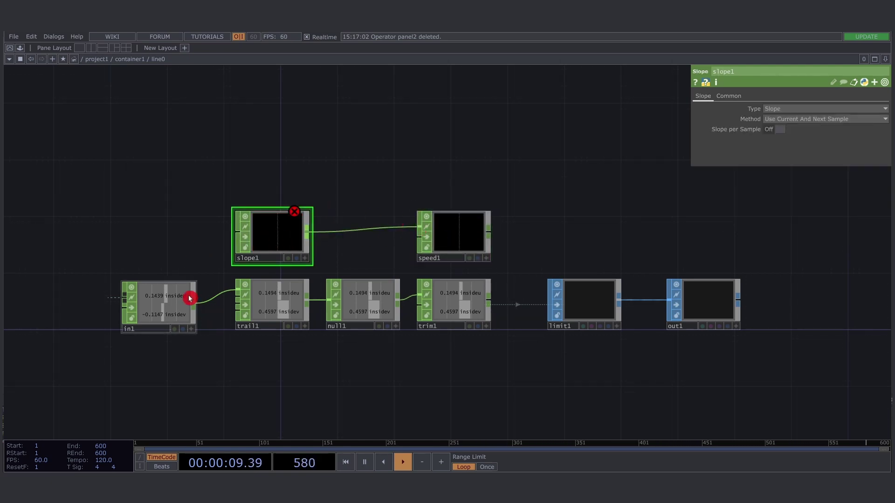
{"action": "left_click_drag", "start_coordinate": [196, 305], "coordinate": [236, 232]}
- Bring up the container1 viewer and place it below speed1, leaving in1, slope1 and speed1 visible
{"action": "left_click_drag", "start_coordinate": [178, 210], "coordinate": [214, 206]}
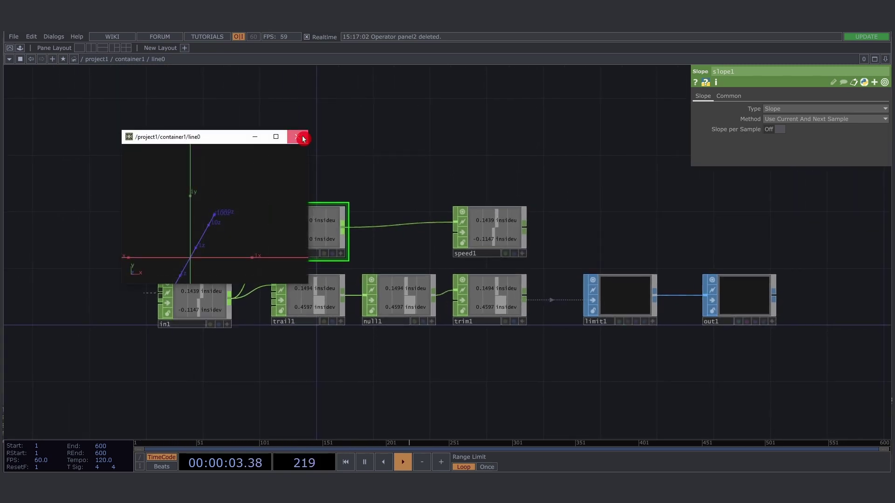
{"action": "left_click", "coordinate": [297, 135]}
{"action": "right_click", "coordinate": [129, 59]}
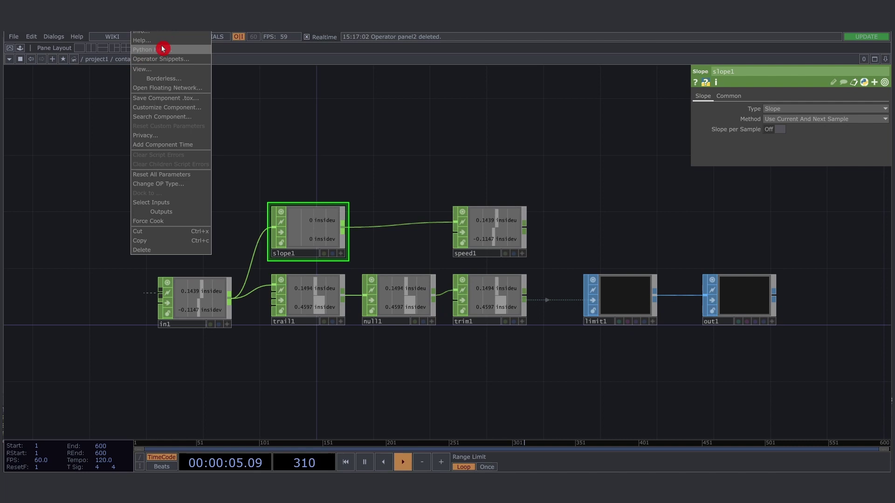
{"action": "left_click", "coordinate": [160, 70]}
{"action": "left_click_drag", "start_coordinate": [184, 17], "coordinate": [170, 183]}
{"action": "left_click_drag", "start_coordinate": [161, 193], "coordinate": [535, 270]}
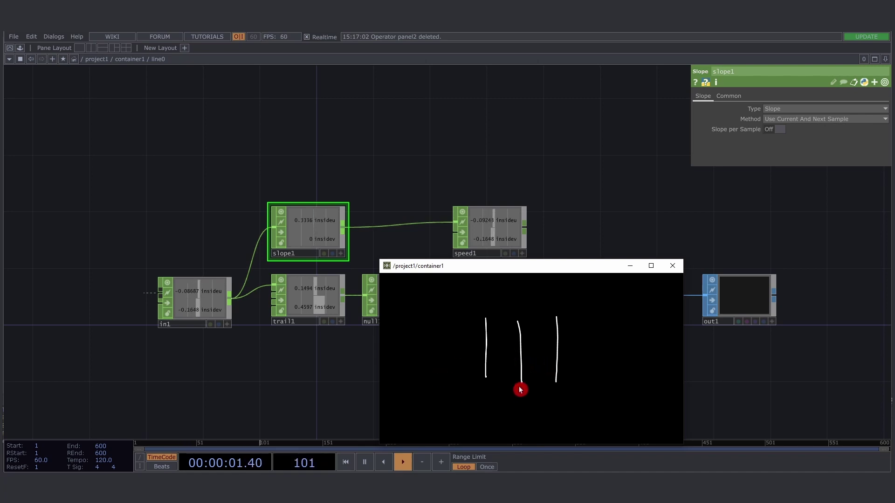
- Compare the insideu and insidev channels of in1, slope1 and speed1 while moving the pointer across the container1 viewer
{"action": "scroll", "coordinate": [358, 236], "scroll_direction": "up", "scroll_amount": 3}
{"action": "left_click_drag", "start_coordinate": [391, 213], "coordinate": [392, 153]}
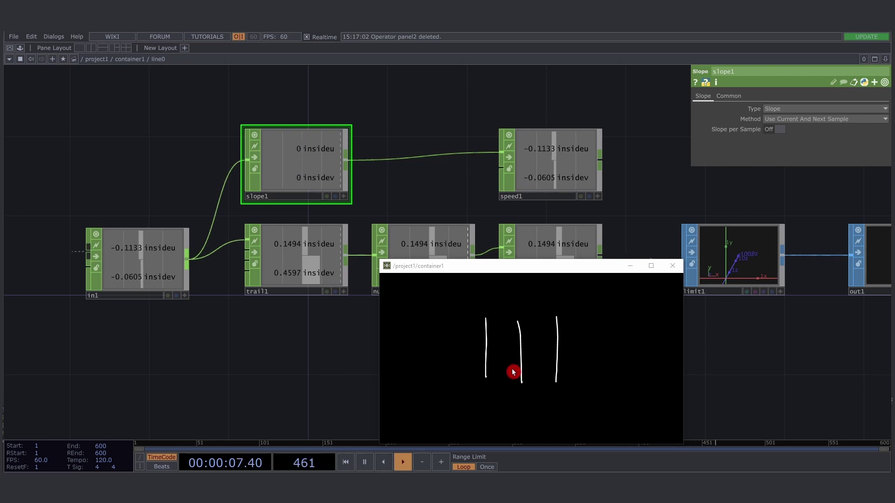
{"action": "left_click_drag", "start_coordinate": [240, 97], "coordinate": [362, 193]}
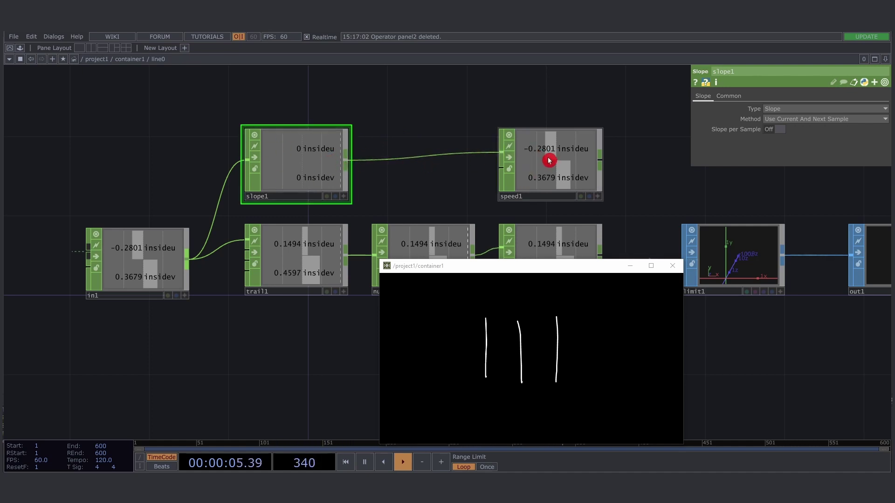
{"action": "left_click_drag", "start_coordinate": [490, 108], "coordinate": [622, 214]}
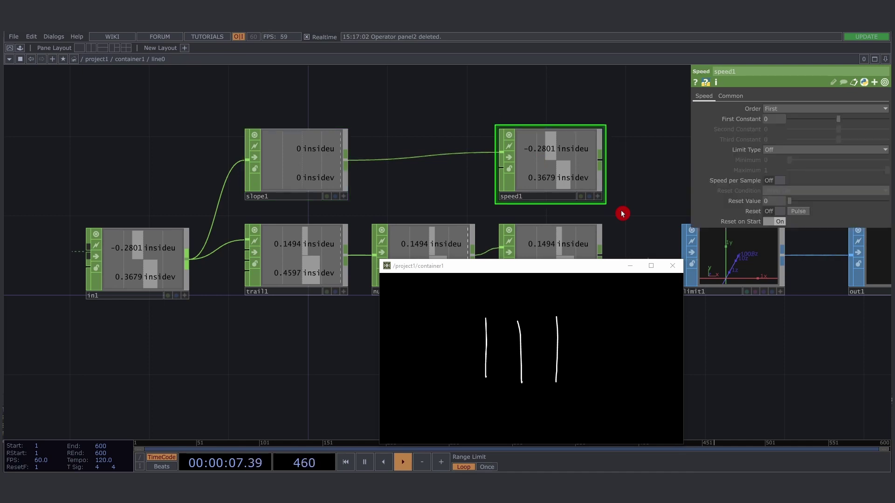
{"action": "right_click_drag", "start_coordinate": [471, 102], "coordinate": [638, 216]}
{"action": "left_click_drag", "start_coordinate": [621, 200], "coordinate": [581, 193]}
{"action": "right_click_drag", "start_coordinate": [438, 100], "coordinate": [579, 201]}
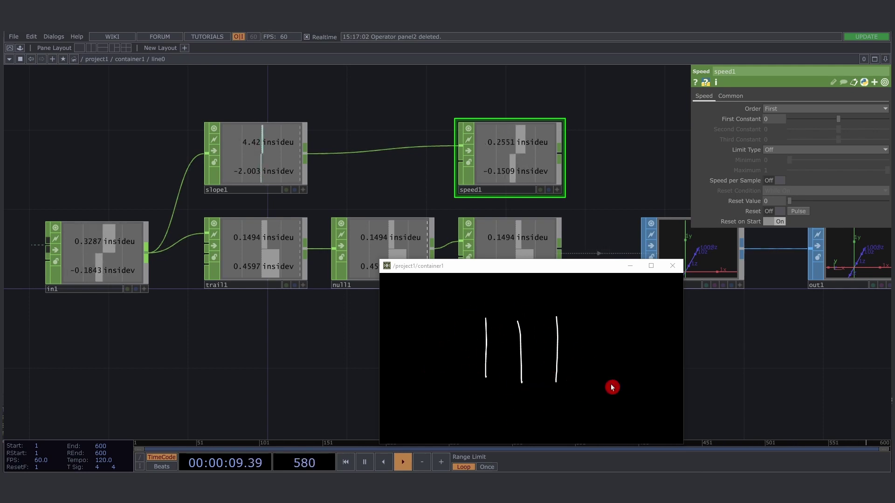
{"action": "left_click_drag", "start_coordinate": [244, 98], "coordinate": [496, 179]}
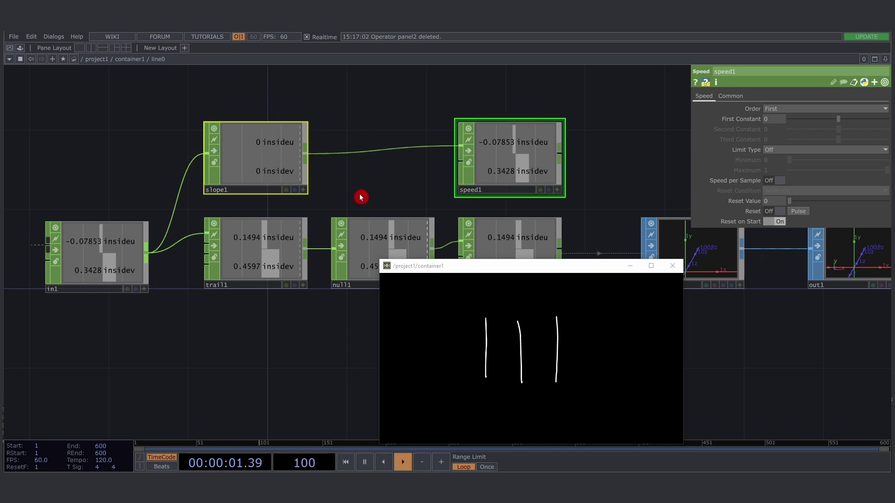
{"action": "scroll", "coordinate": [360, 198], "scroll_direction": "down", "scroll_amount": 3}
{"action": "left_click_drag", "start_coordinate": [380, 133], "coordinate": [328, 167]}
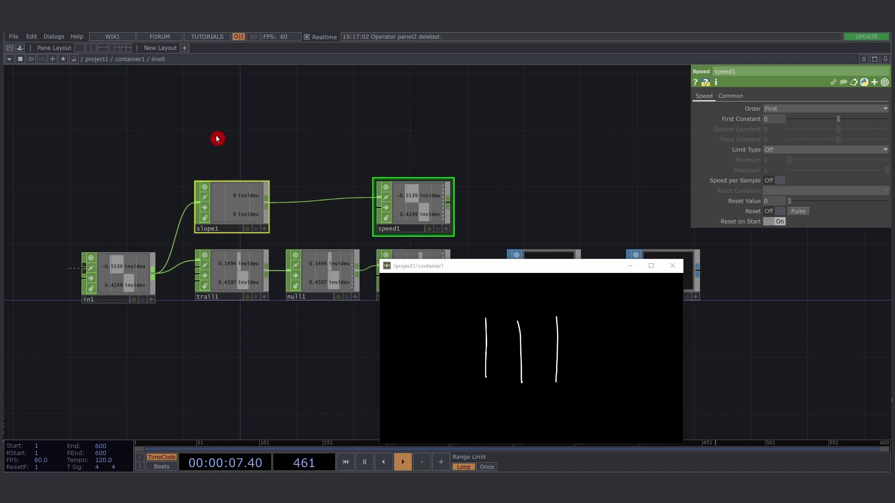
- Add a Select CHOP and place it directly above slope1
{"action": "key", "text": "Tab"}
{"action": "type", "text": "sel"}
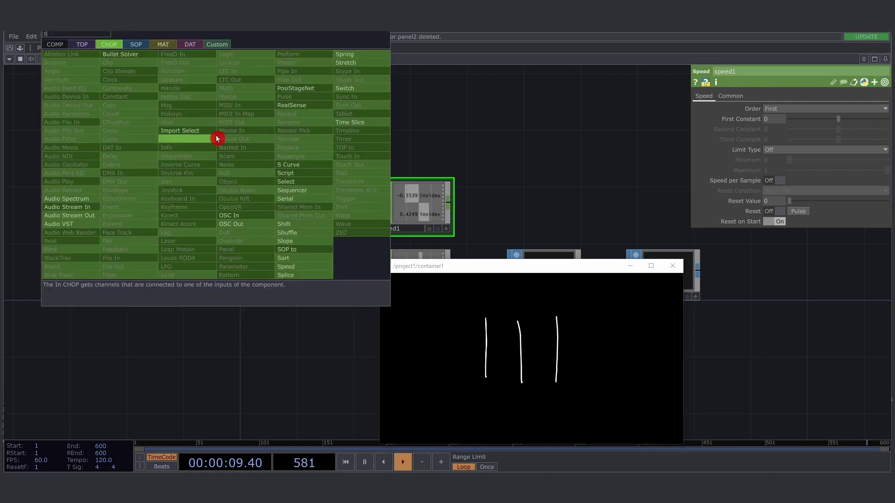
{"action": "key", "text": "Return"}
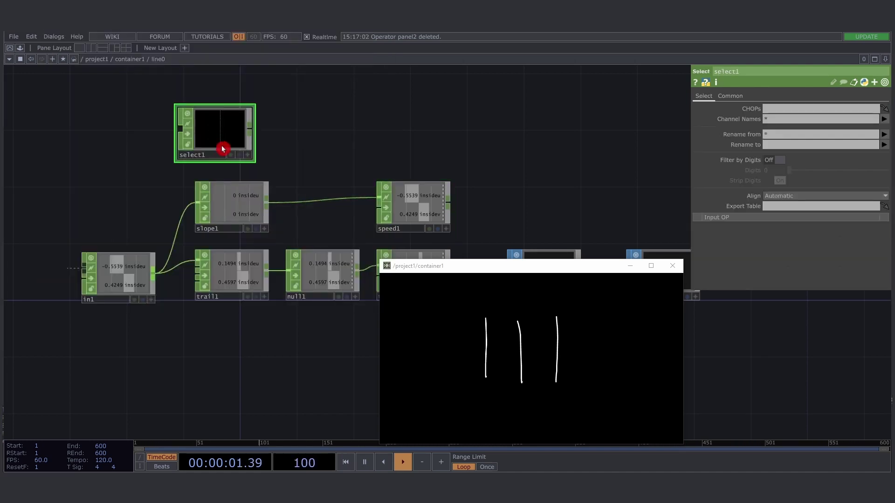
{"action": "left_click_drag", "start_coordinate": [222, 148], "coordinate": [238, 159]}
- Point select1 at the CHOP ../panel1 and restrict its channels to rselect
{"action": "left_click", "coordinate": [779, 112]}
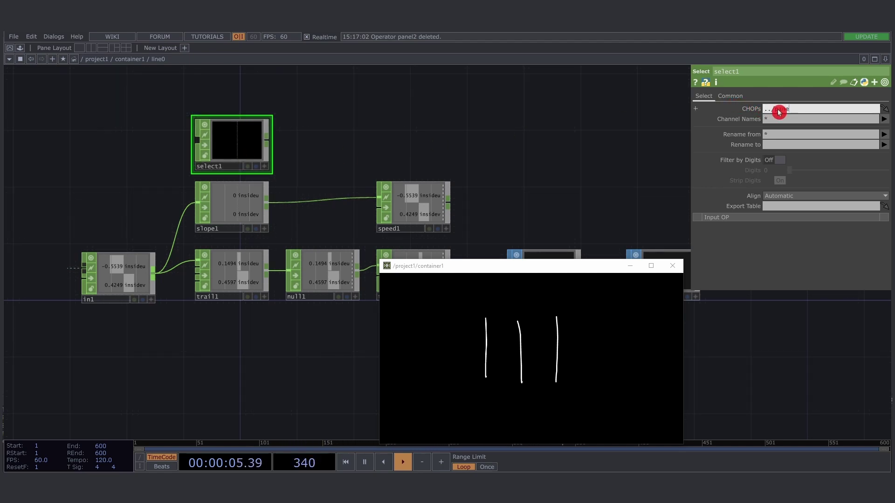
{"action": "type", "text": "../panel1"}
{"action": "key", "text": "Return"}
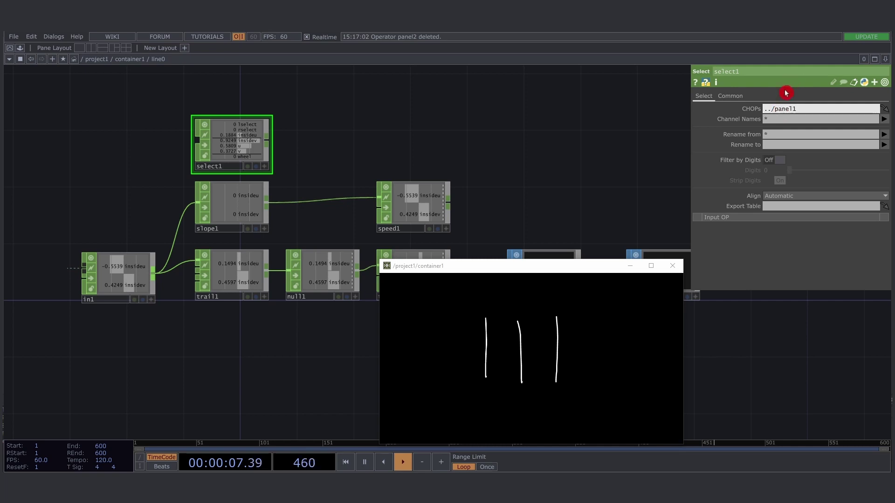
{"action": "left_click", "coordinate": [885, 121]}
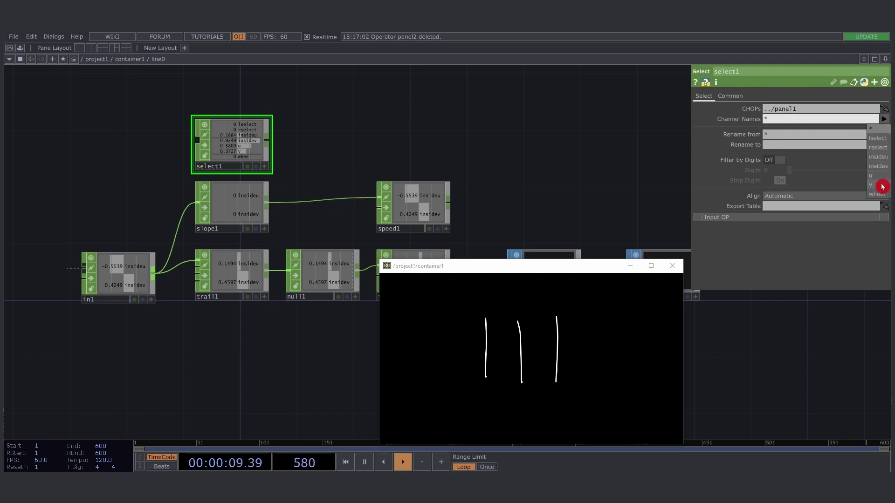
{"action": "left_click", "coordinate": [885, 148]}
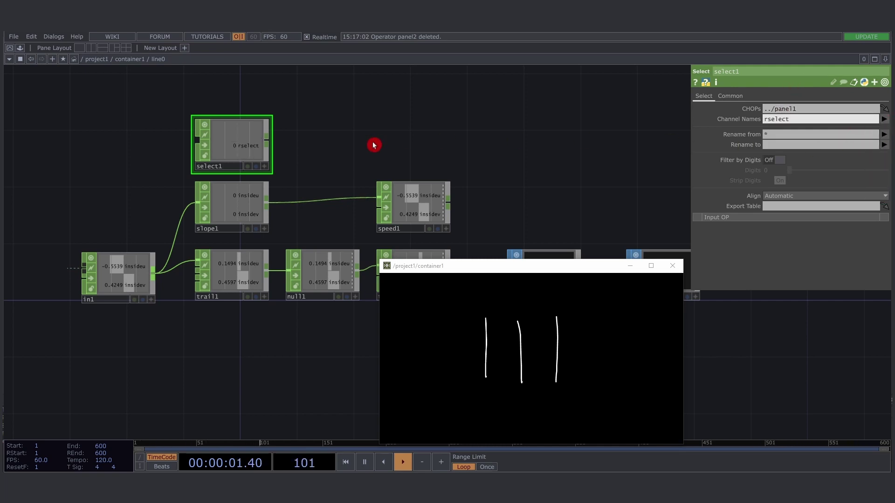
- Move select1 and slope1 apart to make room, and place a Cross CHOP between slope1 and speed1
{"action": "left_click_drag", "start_coordinate": [303, 167], "coordinate": [287, 164]}
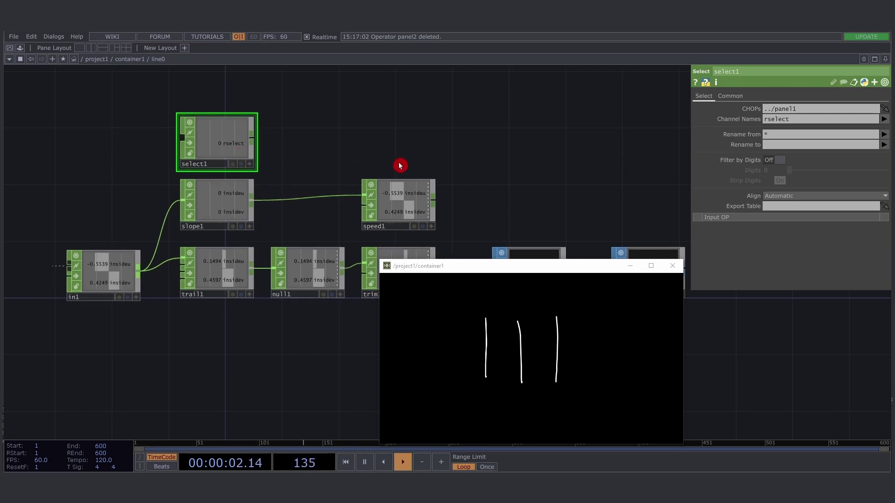
{"action": "left_click_drag", "start_coordinate": [224, 146], "coordinate": [313, 125]}
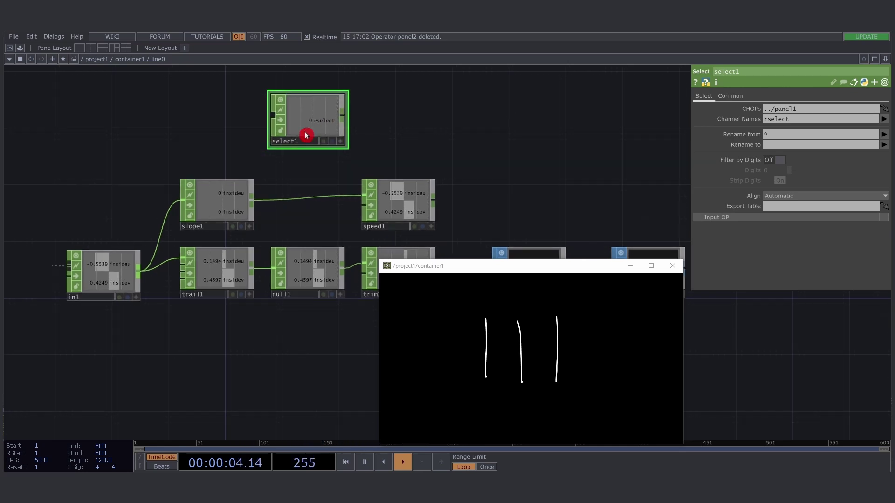
{"action": "left_click_drag", "start_coordinate": [210, 208], "coordinate": [153, 208]}
{"action": "key", "text": "Tab"}
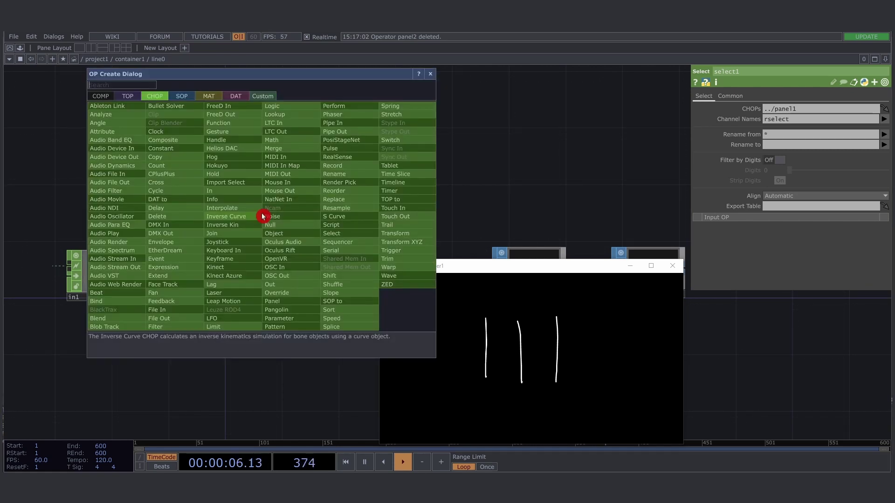
{"action": "type", "text": "cross"}
{"action": "key", "text": "Return"}
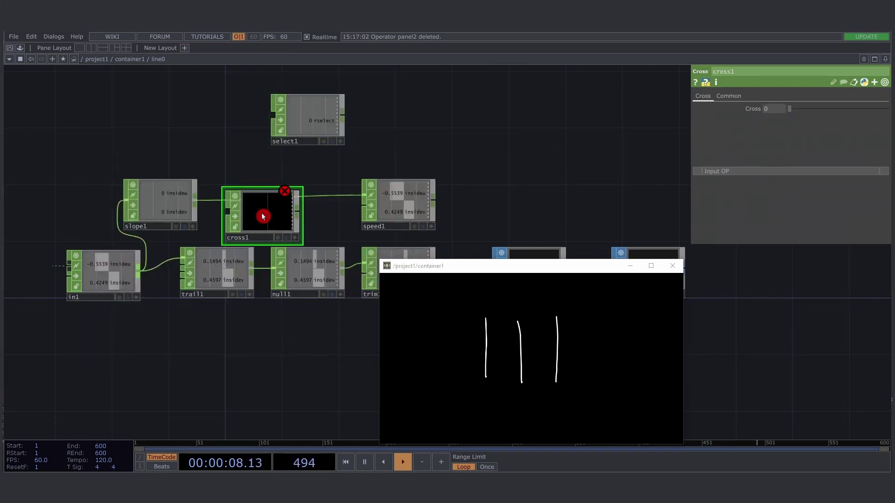
{"action": "left_click_drag", "start_coordinate": [263, 216], "coordinate": [308, 209]}
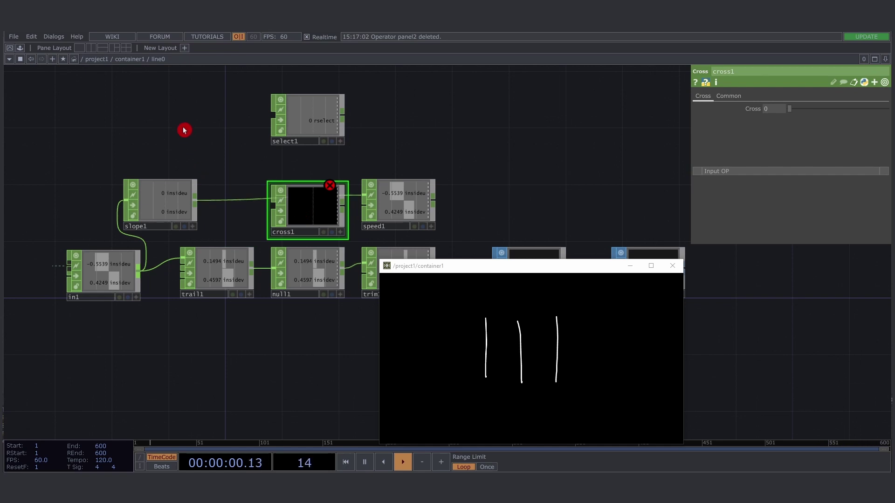
- Add a Constant CHOP beside select1 with two channels named insideu and insidev
{"action": "key", "text": "Tab"}
{"action": "type", "text": "con"}
{"action": "key", "text": "Return"}
{"action": "left_click", "coordinate": [184, 130]}
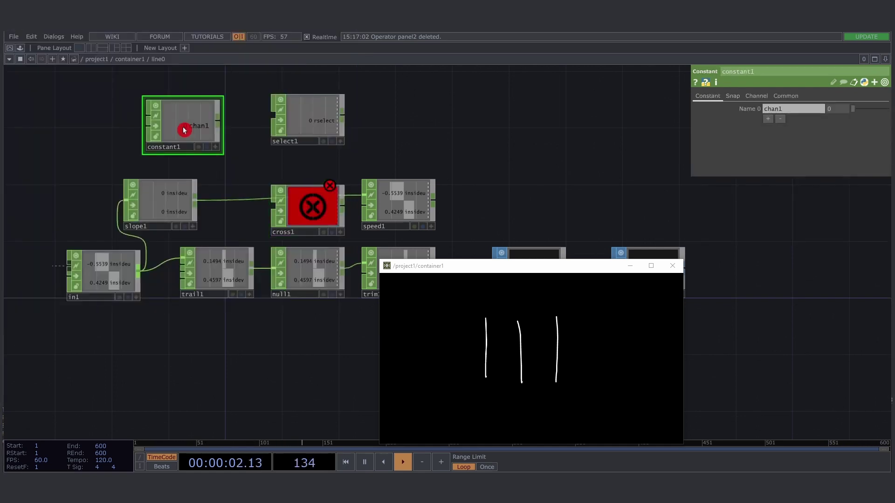
{"action": "left_click", "coordinate": [769, 120]}
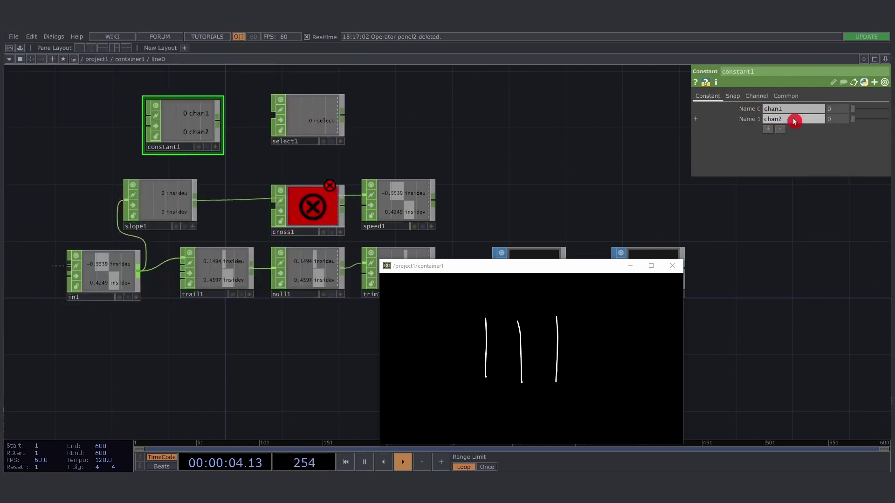
{"action": "left_click", "coordinate": [807, 112]}
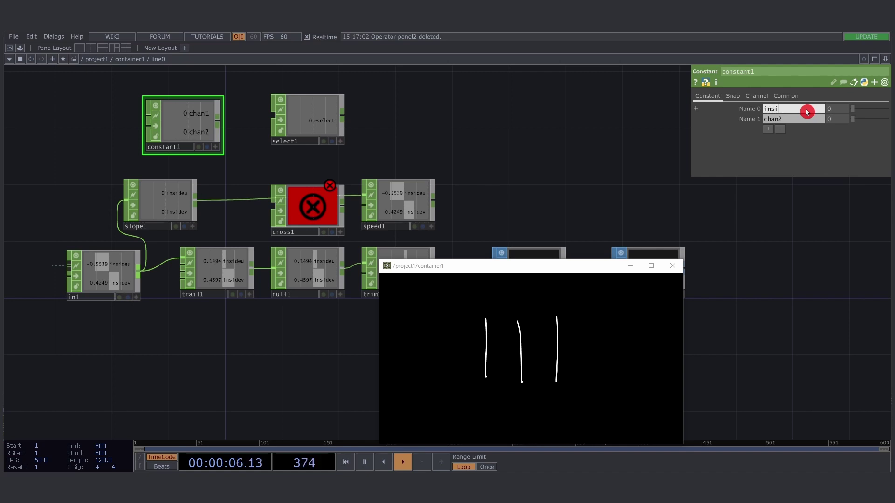
{"action": "type", "text": "insideu"}
{"action": "key", "text": "Tab"}
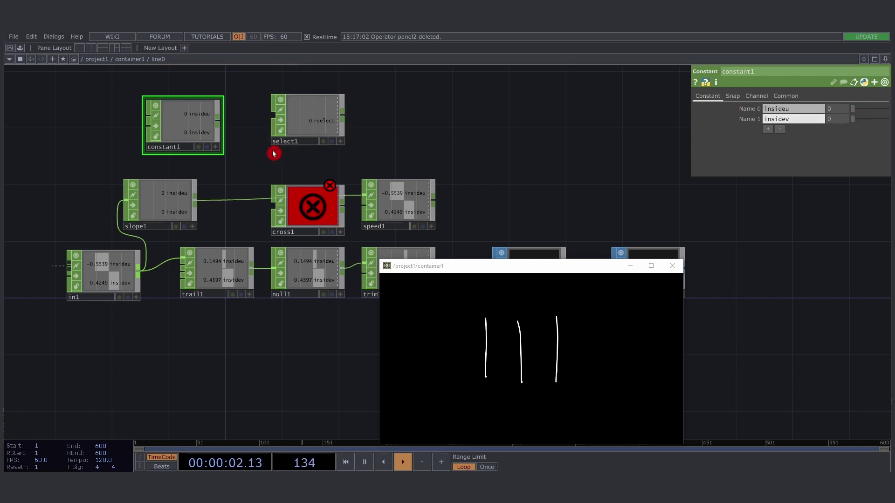
- Place constant1 above slope1 and wire constant1 as the first and slope1 as the second input of cross1
{"action": "left_click_drag", "start_coordinate": [183, 140], "coordinate": [271, 206]}
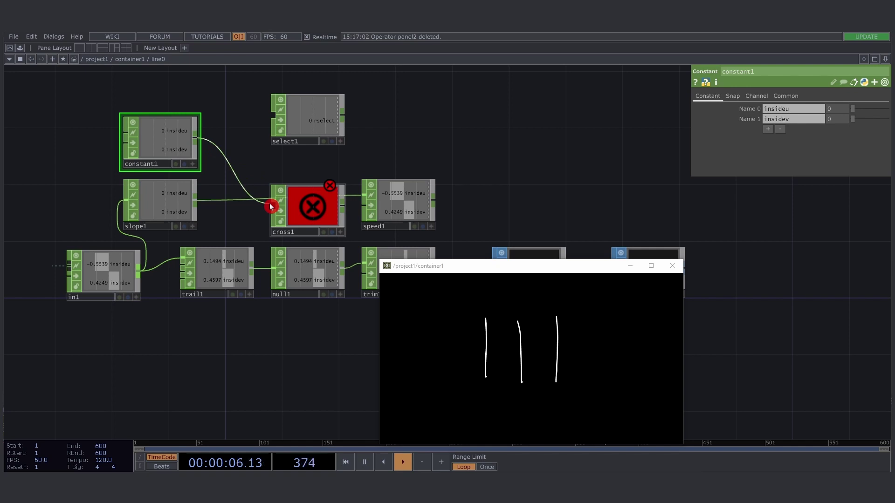
{"action": "left_click_drag", "start_coordinate": [94, 107], "coordinate": [208, 160]}
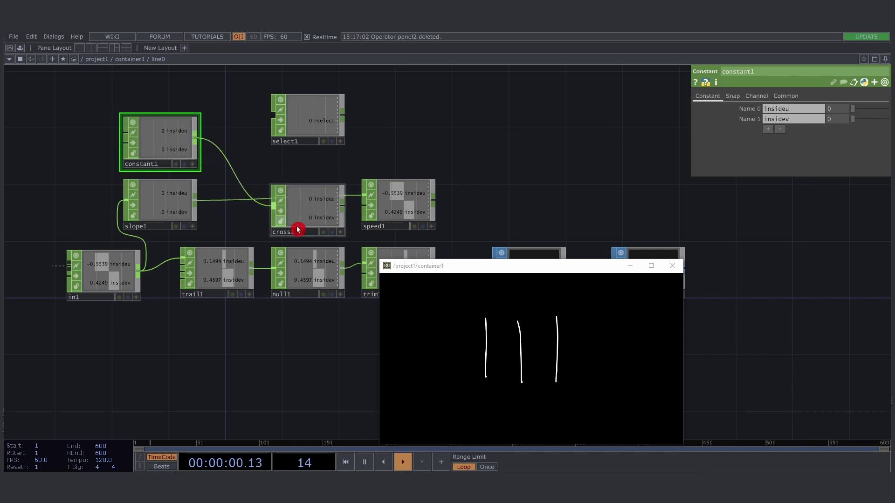
{"action": "left_click_drag", "start_coordinate": [196, 201], "coordinate": [273, 192]}
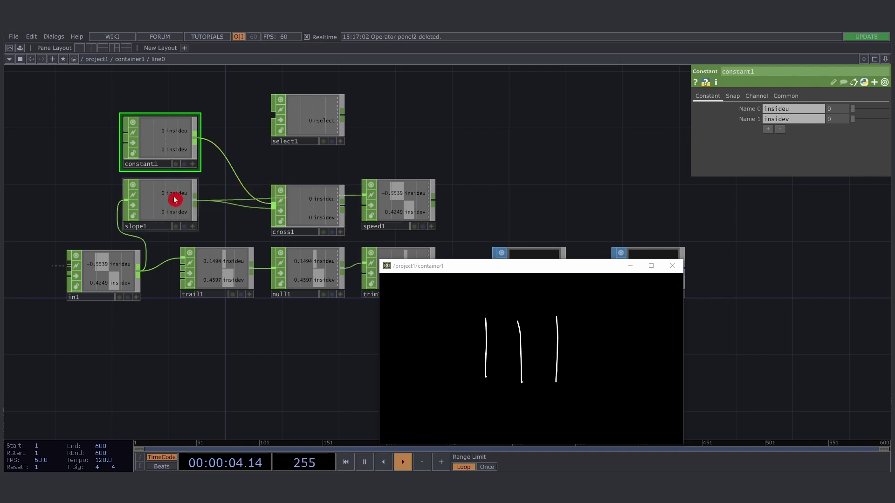
{"action": "left_click_drag", "start_coordinate": [85, 124], "coordinate": [215, 210]}
- Place select1 above cross1 and export its rselect channel to cross1's Cross parameter
{"action": "left_click_drag", "start_coordinate": [306, 115], "coordinate": [344, 98]}
{"action": "left_click_drag", "start_coordinate": [284, 162], "coordinate": [221, 160]}
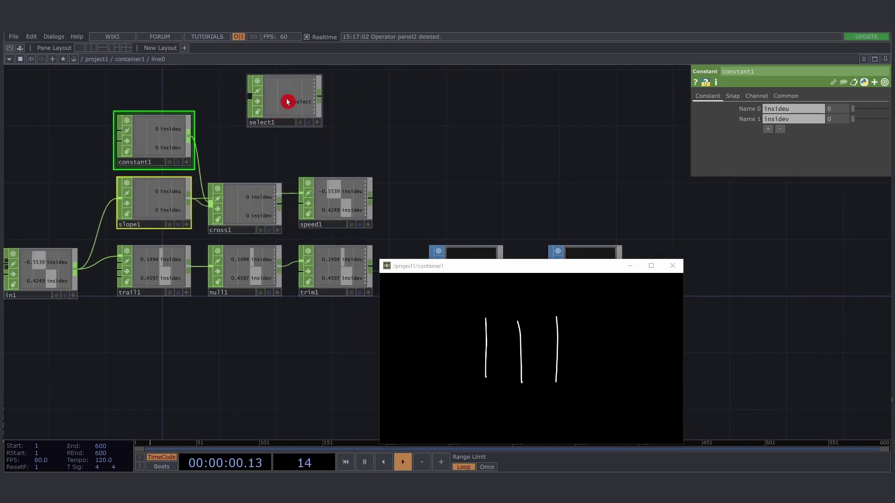
{"action": "left_click_drag", "start_coordinate": [285, 106], "coordinate": [246, 144]}
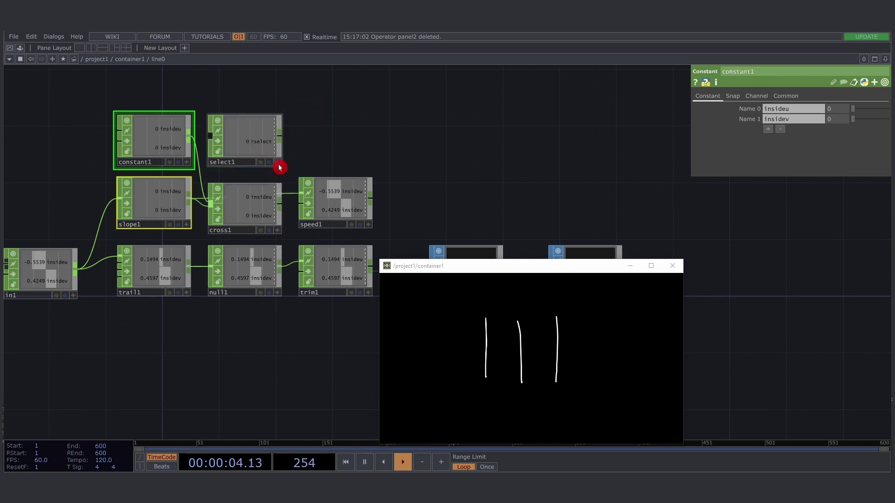
{"action": "left_click", "coordinate": [278, 195]}
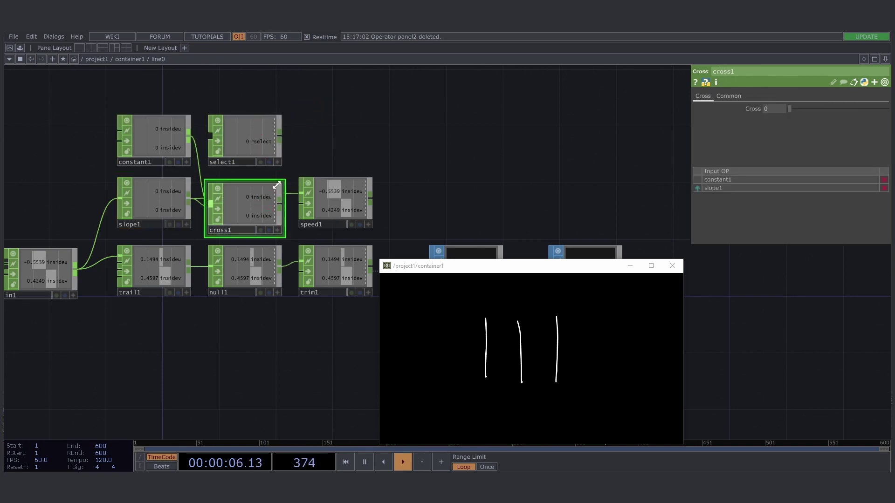
{"action": "left_click", "coordinate": [279, 165]}
{"action": "left_click_drag", "start_coordinate": [241, 136], "coordinate": [783, 110]}
{"action": "left_click", "coordinate": [788, 107]}
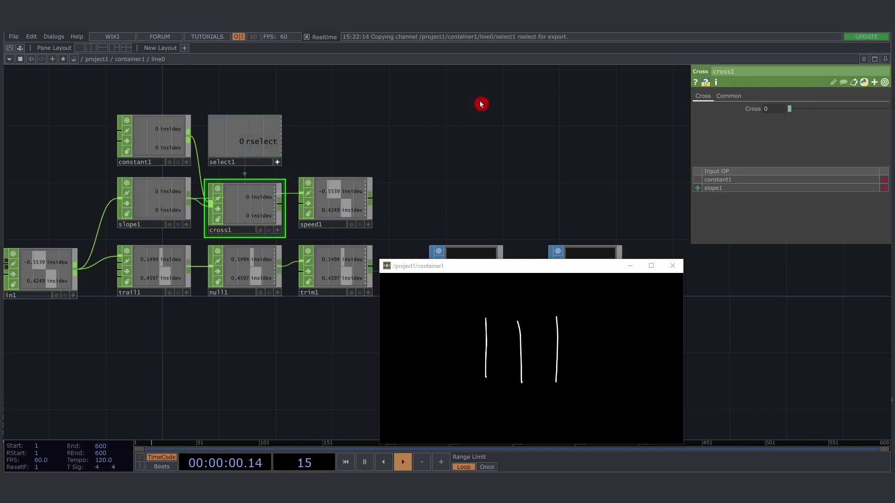
- Align slope1 with cross1 and shift constant1 and select1 down slightly to match
{"action": "left_click_drag", "start_coordinate": [169, 202], "coordinate": [170, 207]}
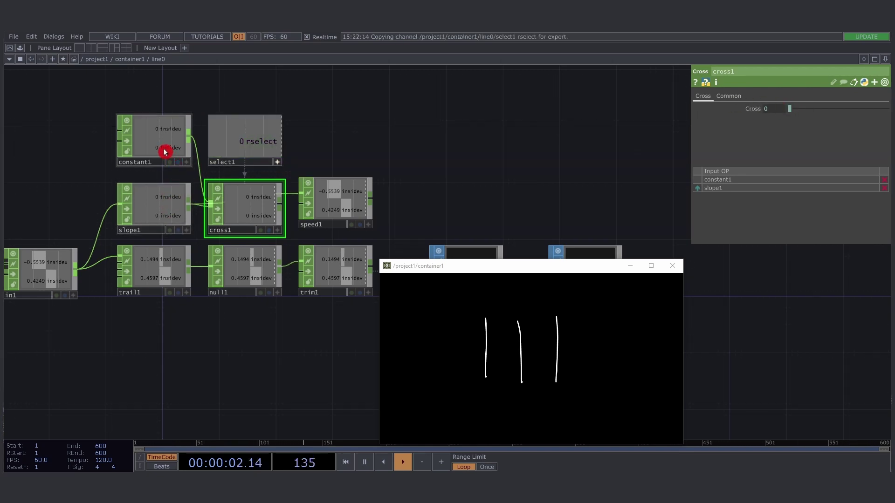
{"action": "left_click_drag", "start_coordinate": [164, 151], "coordinate": [164, 158]}
{"action": "left_click_drag", "start_coordinate": [258, 163], "coordinate": [257, 169]}
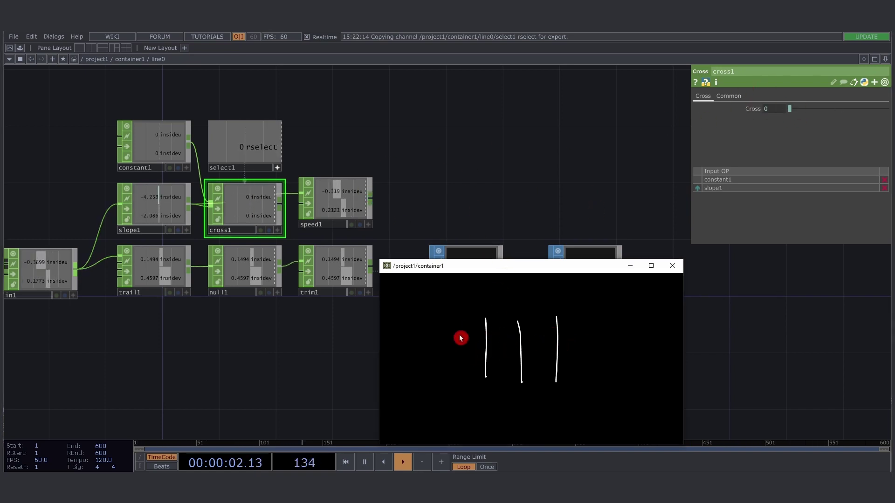
- Compare cross1's output with slope1 and constant1 while switching rselect on and off and moving the pointer in the container1 viewer
{"action": "right_click", "coordinate": [525, 344]}
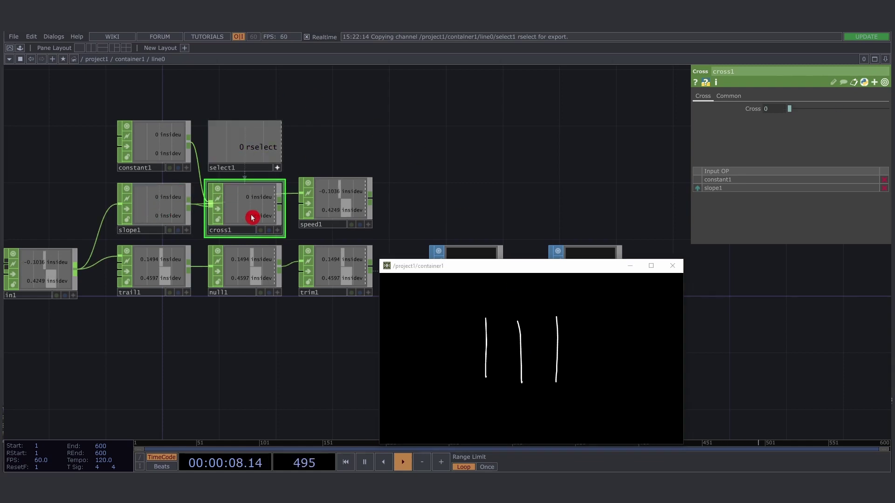
{"action": "left_click", "coordinate": [146, 205]}
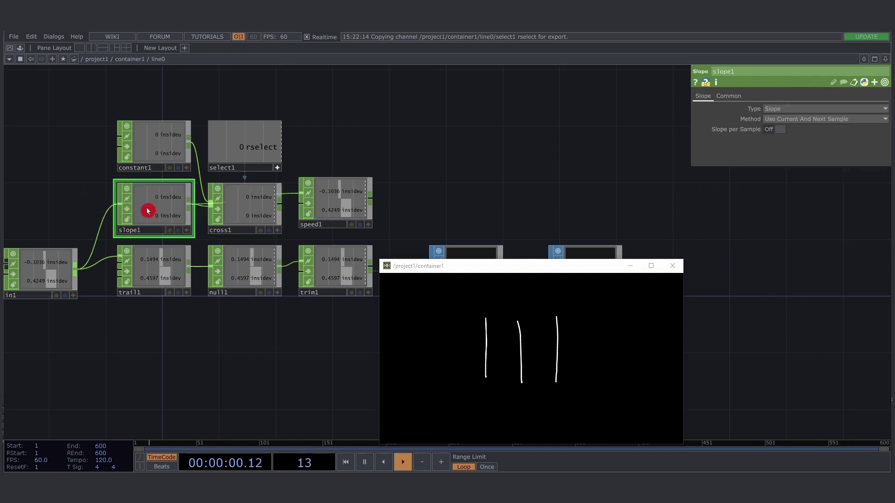
{"action": "left_click", "coordinate": [168, 155]}
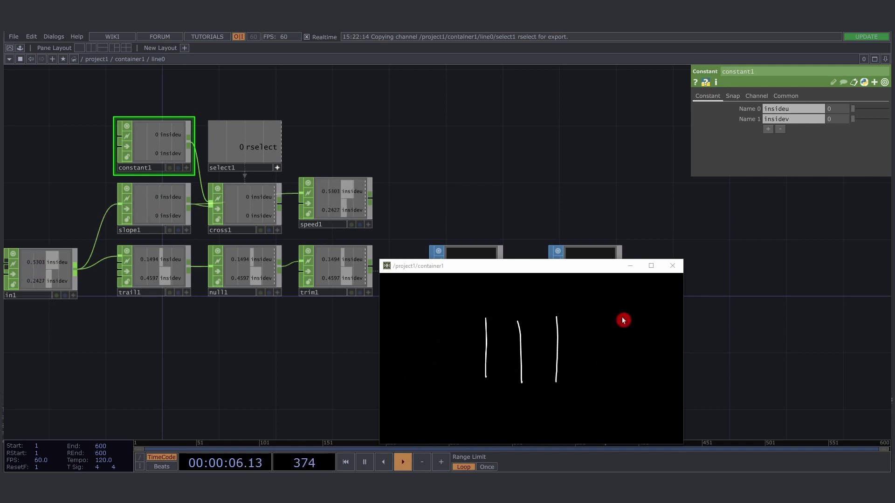
{"action": "right_click", "coordinate": [642, 313]}
{"action": "right_click", "coordinate": [642, 312]}
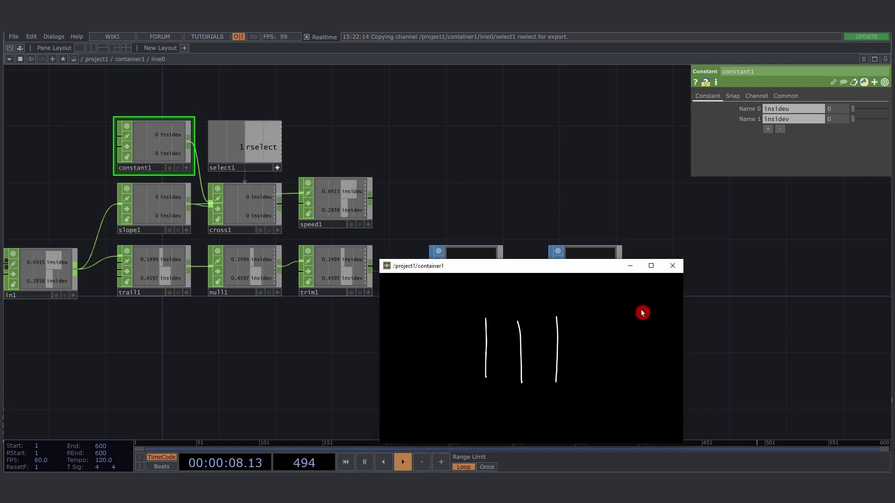
{"action": "right_click", "coordinate": [642, 313]}
{"action": "right_click", "coordinate": [642, 313]}
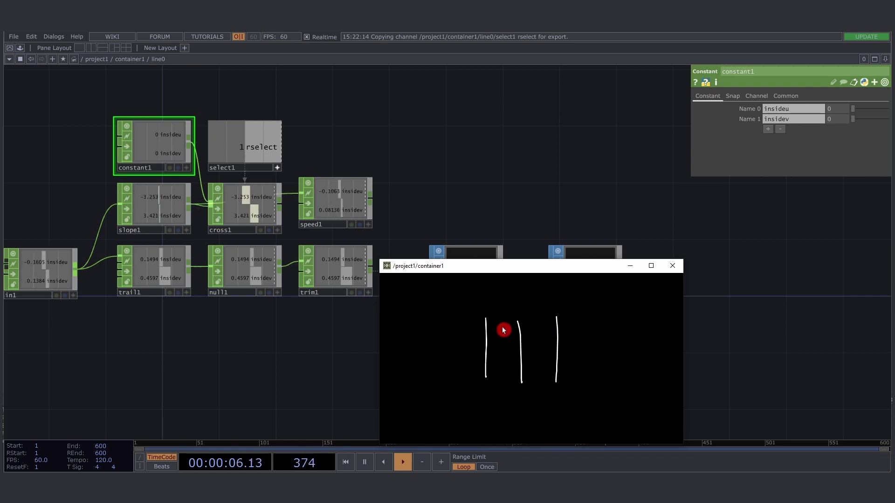
{"action": "right_click_drag", "start_coordinate": [536, 372], "coordinate": [535, 369]}
- Wire cross1 into speed1 in place of slope1
{"action": "left_click_drag", "start_coordinate": [280, 205], "coordinate": [310, 193]}
- Examine how speed1 responds to repeated horizontal strokes in the container1 viewer with rselect active
{"action": "left_click", "coordinate": [449, 341]}
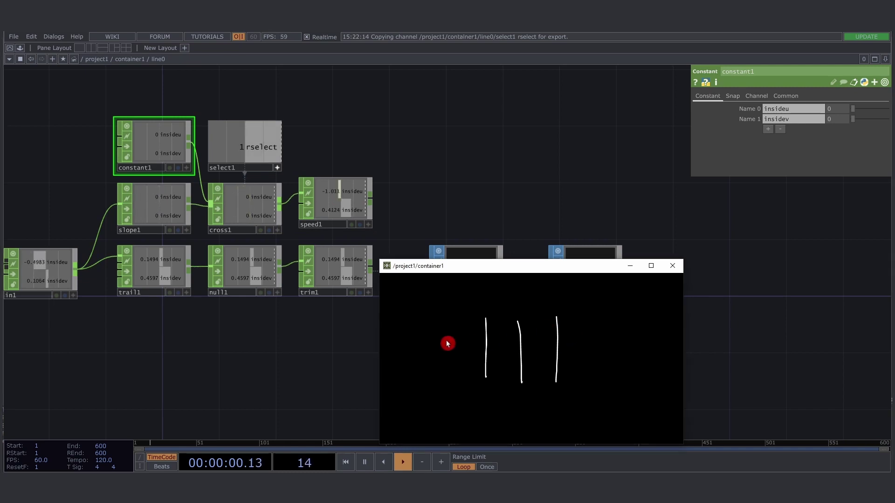
{"action": "right_click_drag", "start_coordinate": [460, 353], "coordinate": [448, 352]}
{"action": "mouse_move", "coordinate": [555, 351]}
{"action": "right_mouse_down"}
{"action": "mouse_move", "coordinate": [455, 350]}
{"action": "mouse_move", "coordinate": [578, 348]}
{"action": "right_mouse_up"}
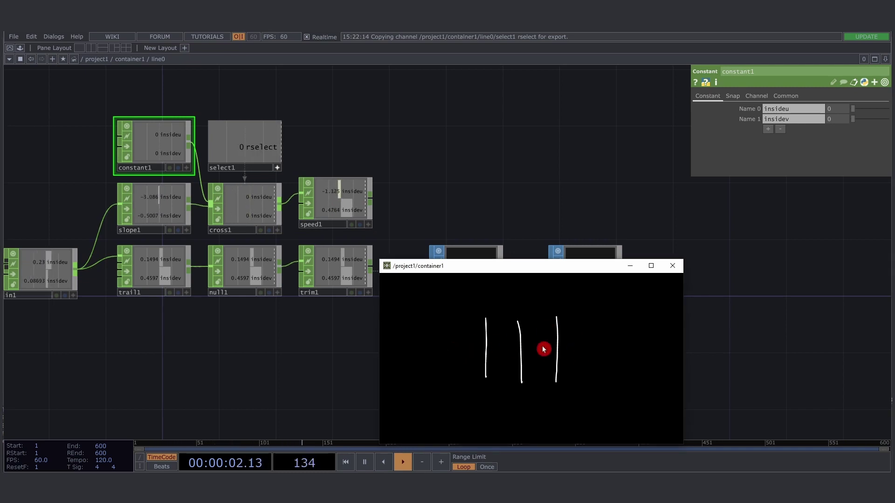
{"action": "mouse_move", "coordinate": [466, 350]}
{"action": "right_mouse_down"}
{"action": "mouse_move", "coordinate": [595, 340]}
{"action": "mouse_move", "coordinate": [475, 346]}
{"action": "right_mouse_up"}
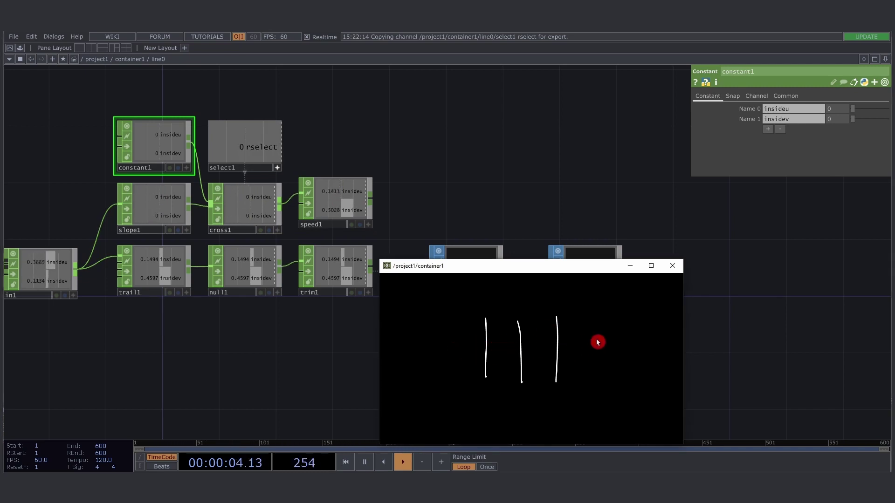
{"action": "right_click_drag", "start_coordinate": [597, 342], "coordinate": [485, 344]}
{"action": "right_click_drag", "start_coordinate": [587, 340], "coordinate": [468, 344]}
{"action": "right_click_drag", "start_coordinate": [571, 343], "coordinate": [473, 340]}
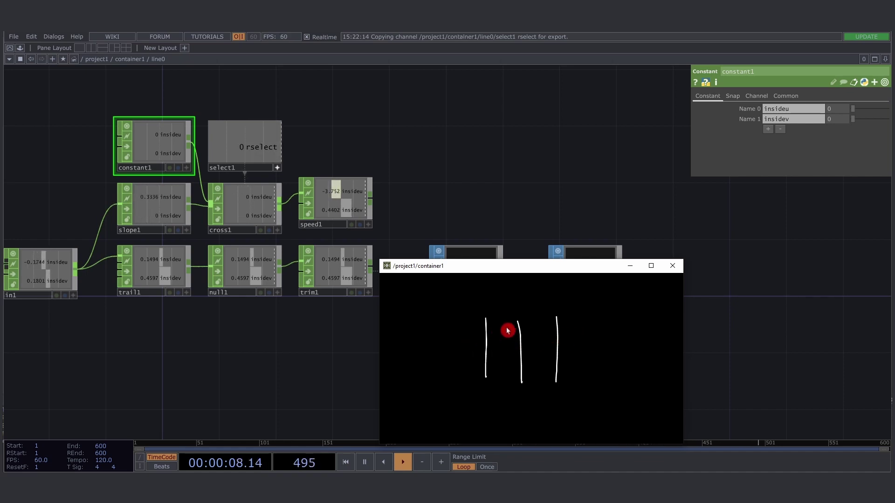
{"action": "right_click_drag", "start_coordinate": [564, 336], "coordinate": [495, 350]}
{"action": "right_click_drag", "start_coordinate": [614, 351], "coordinate": [519, 357]}
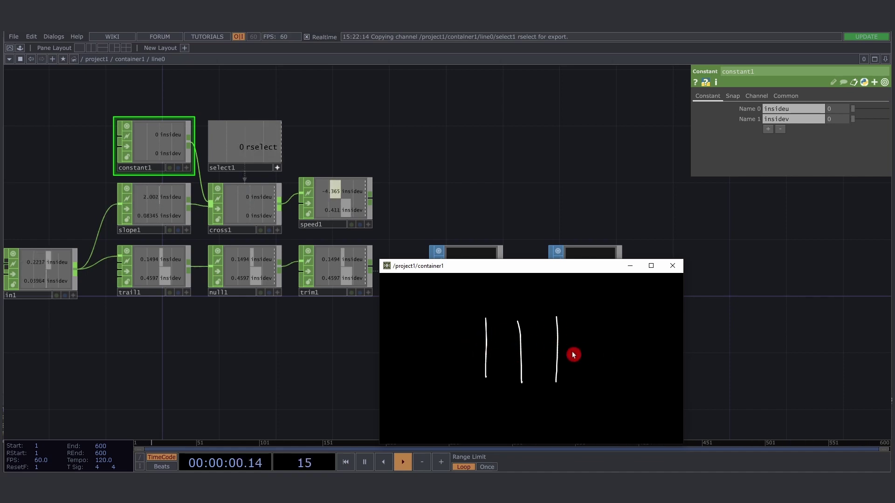
{"action": "right_click_drag", "start_coordinate": [580, 354], "coordinate": [530, 353]}
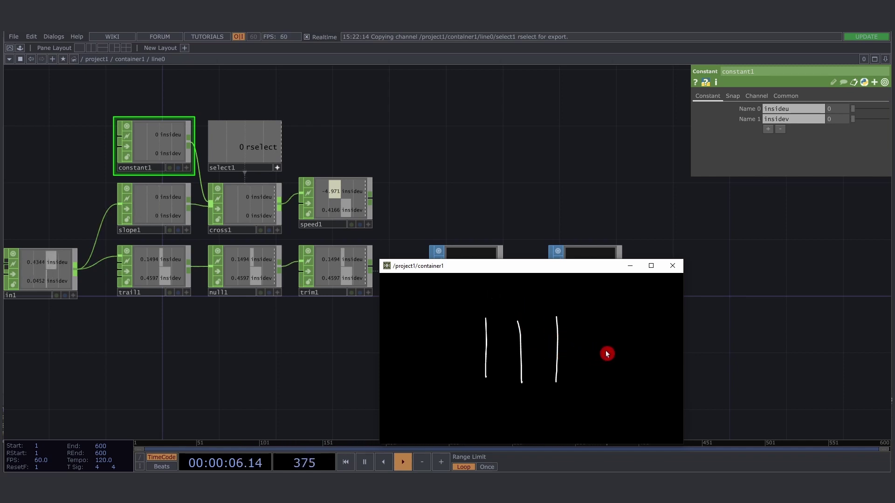
- Sweep horizontally in the container1 viewer with rselect active to test speed1, and align speed1 with cross1
{"action": "right_click_drag", "start_coordinate": [604, 352], "coordinate": [458, 352]}
{"action": "right_click_drag", "start_coordinate": [458, 352], "coordinate": [578, 355]}
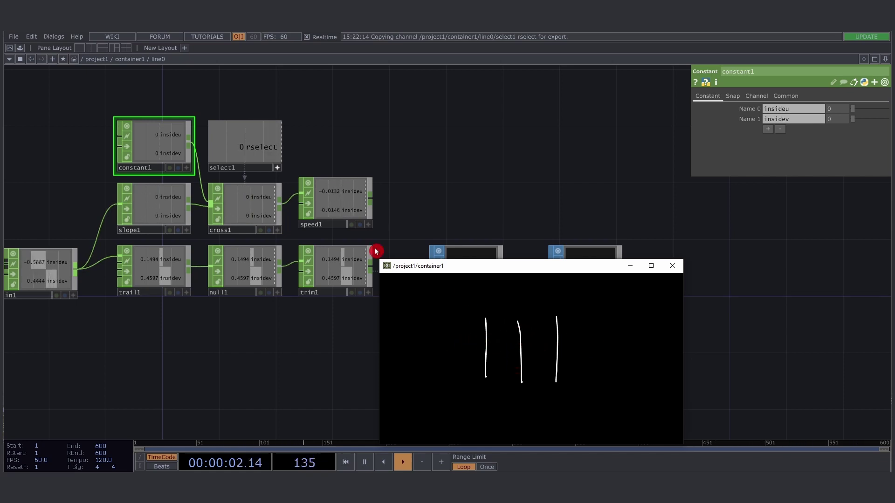
{"action": "left_click_drag", "start_coordinate": [345, 204], "coordinate": [345, 211]}
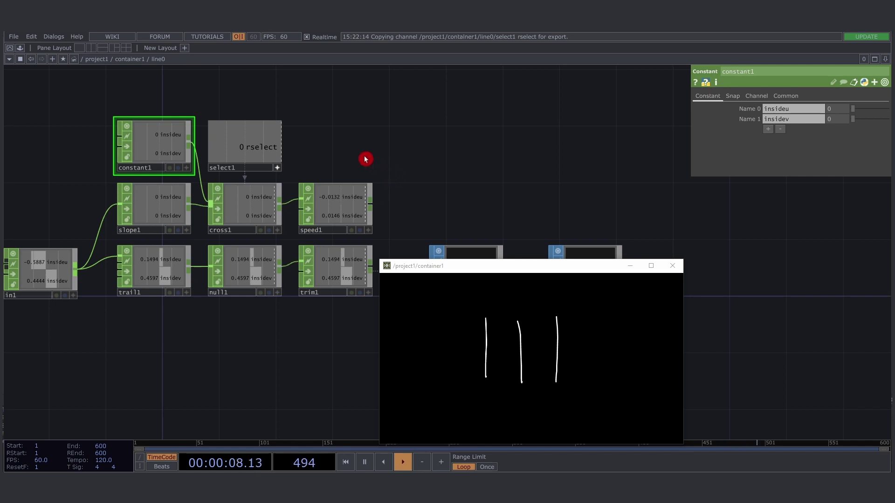
- Move the container1 viewer aside and shift limit1 and out1 together farther from trim1 to free space between them
{"action": "left_click_drag", "start_coordinate": [438, 266], "coordinate": [622, 272]}
{"action": "left_click_drag", "start_coordinate": [462, 189], "coordinate": [372, 161]}
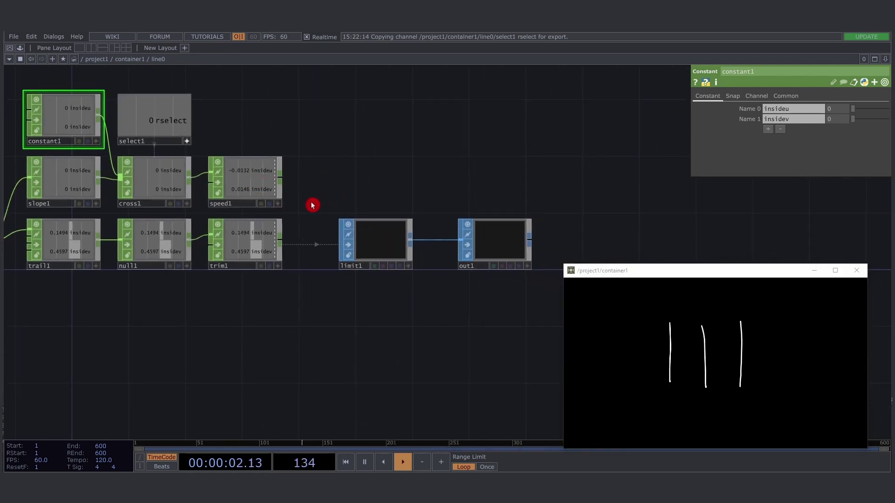
{"action": "right_click_drag", "start_coordinate": [329, 196], "coordinate": [448, 253]}
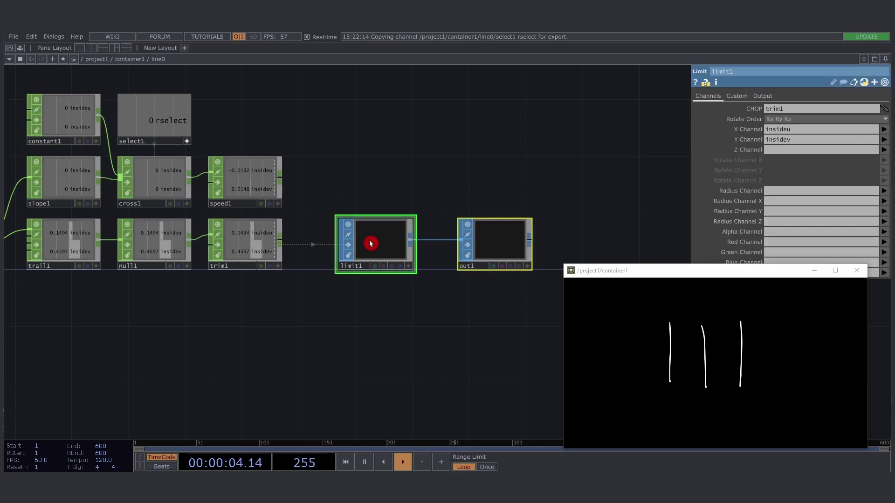
{"action": "left_click_drag", "start_coordinate": [371, 244], "coordinate": [514, 240]}
{"action": "left_click_drag", "start_coordinate": [335, 217], "coordinate": [352, 244]}
- Add a Math CHOP between trim1 and limit1 and wire trim1 into its input
{"action": "double_click", "coordinate": [353, 245]}
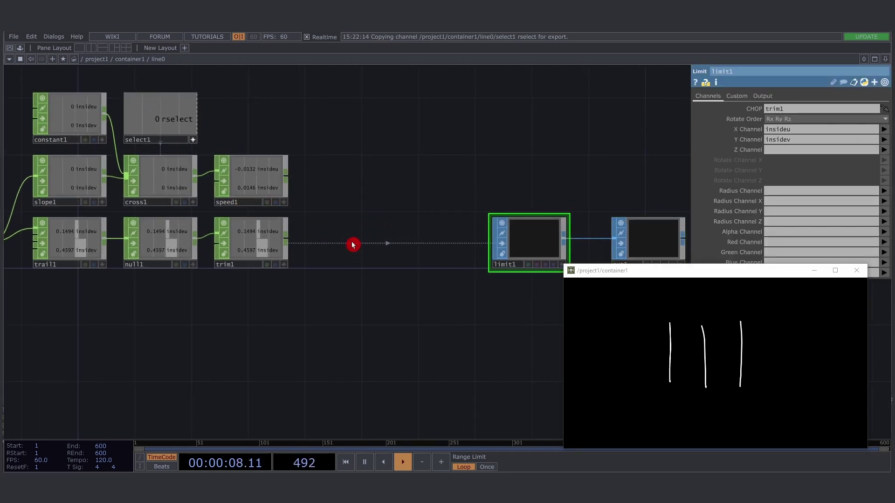
{"action": "type", "text": "ma"}
{"action": "key", "text": "Return"}
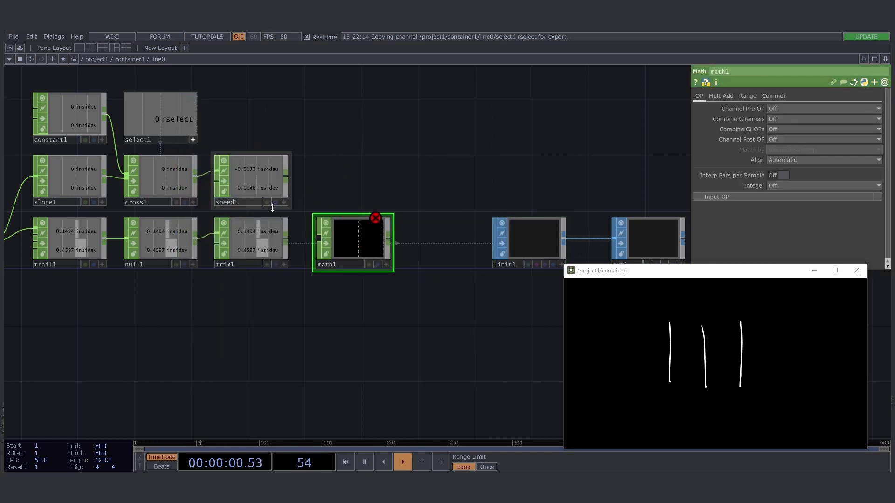
{"action": "scroll", "coordinate": [370, 174], "scroll_direction": "up", "scroll_amount": 2}
{"action": "left_click_drag", "start_coordinate": [371, 175], "coordinate": [394, 161]}
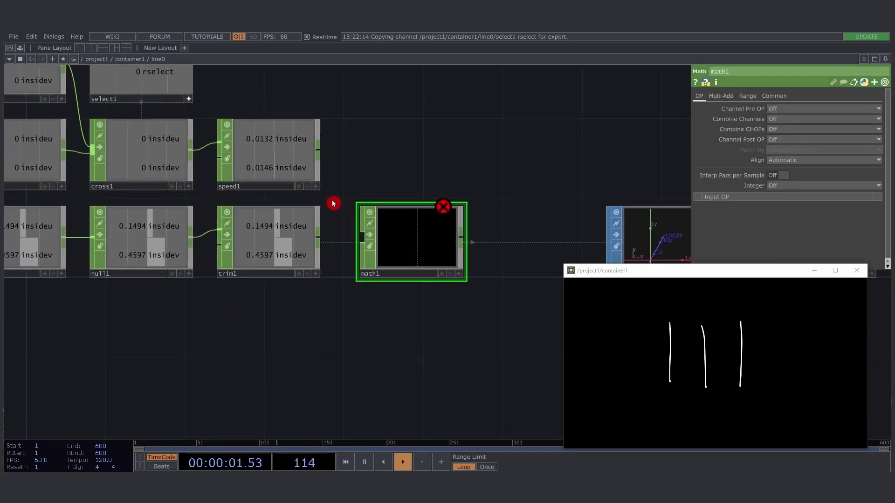
{"action": "left_click", "coordinate": [319, 242]}
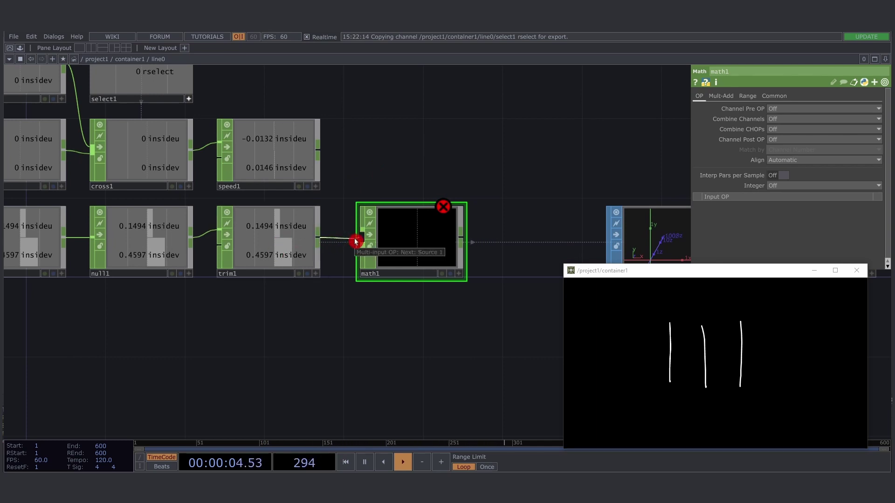
{"action": "left_click", "coordinate": [355, 241]}
- Wire speed1 into math1 as its second input below trim1
{"action": "left_click_drag", "start_coordinate": [55, 299], "coordinate": [180, 298]}
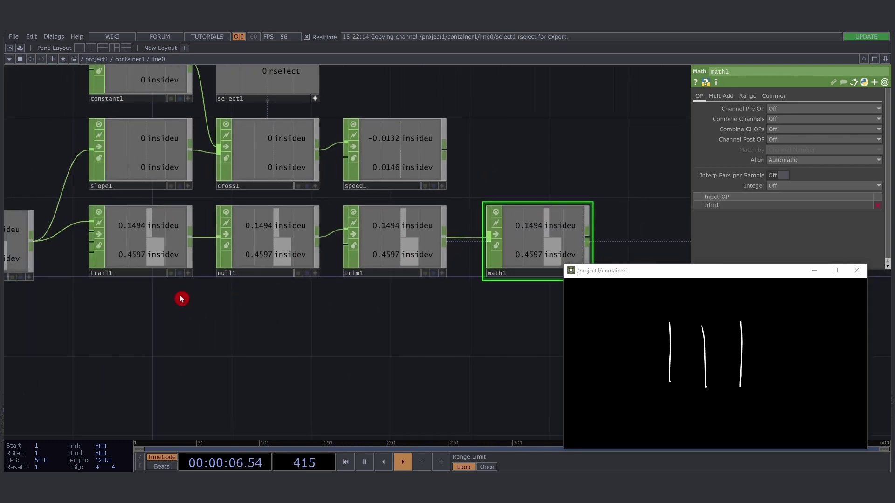
{"action": "right_click_drag", "start_coordinate": [176, 308], "coordinate": [110, 233]}
{"action": "left_click_drag", "start_coordinate": [533, 178], "coordinate": [413, 181]}
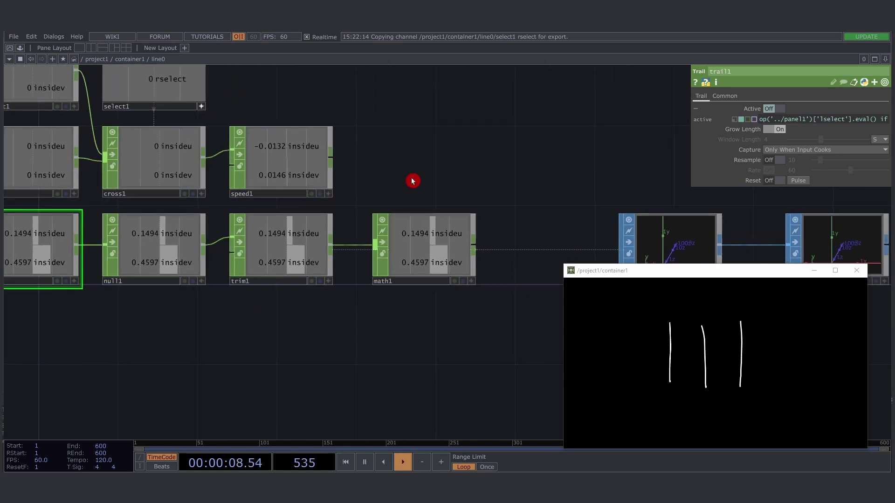
{"action": "left_click", "coordinate": [329, 169]}
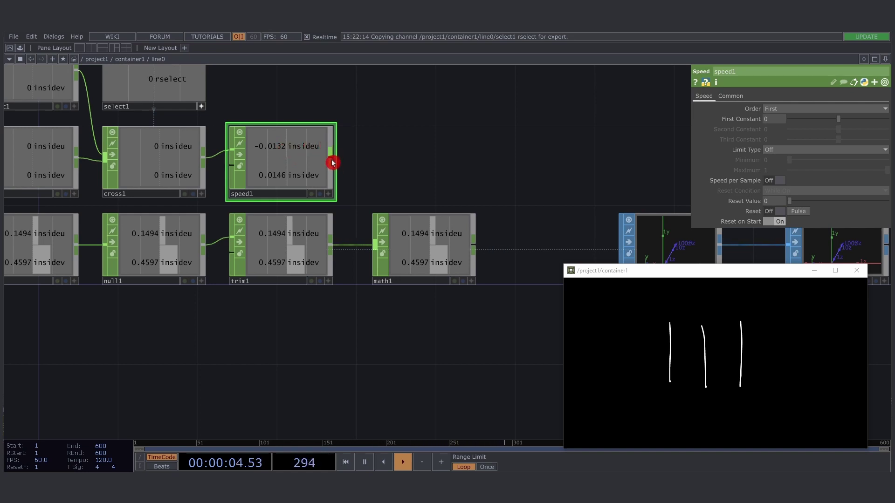
{"action": "left_click_drag", "start_coordinate": [332, 158], "coordinate": [377, 245]}
- Set math1's Combine CHOPs to Add so the trim1 and speed1 channels are summed
{"action": "left_click", "coordinate": [433, 230]}
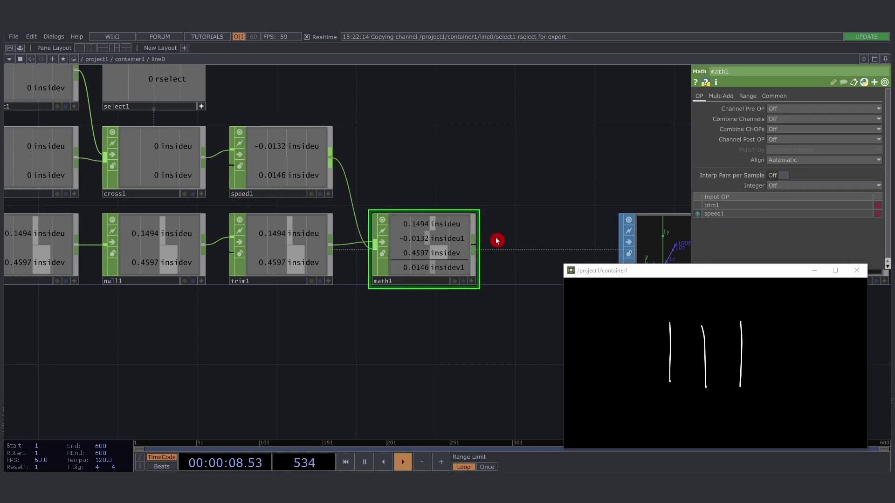
{"action": "left_click_drag", "start_coordinate": [500, 207], "coordinate": [423, 202]}
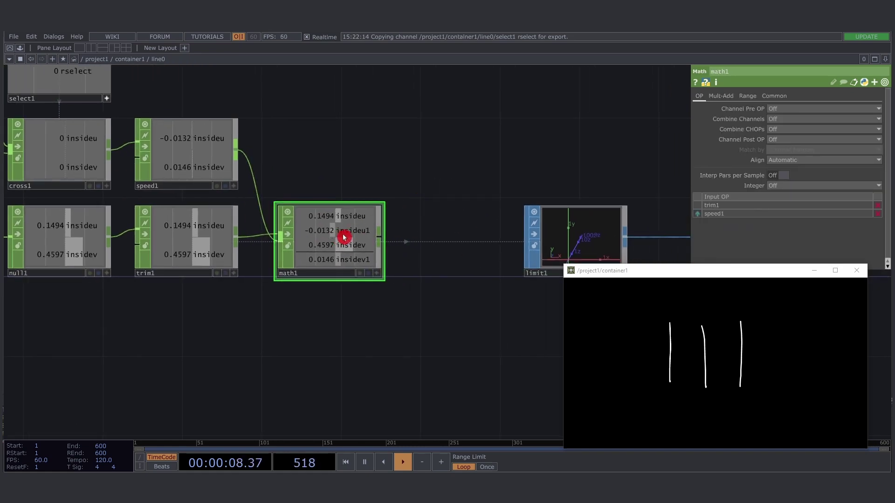
{"action": "left_click", "coordinate": [772, 125]}
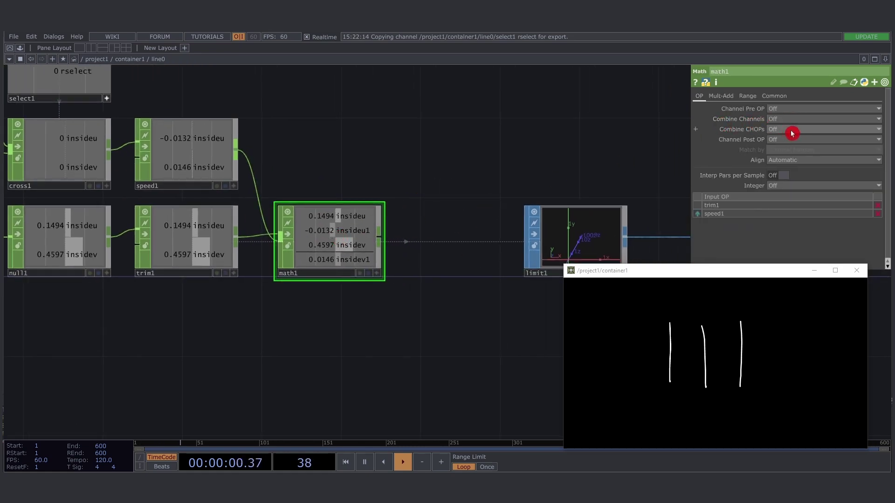
{"action": "left_click", "coordinate": [790, 129]}
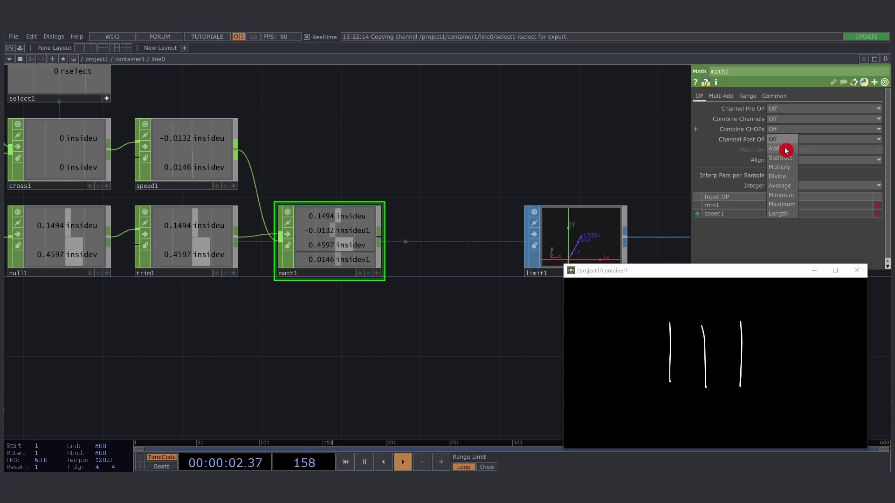
{"action": "left_click", "coordinate": [786, 149]}
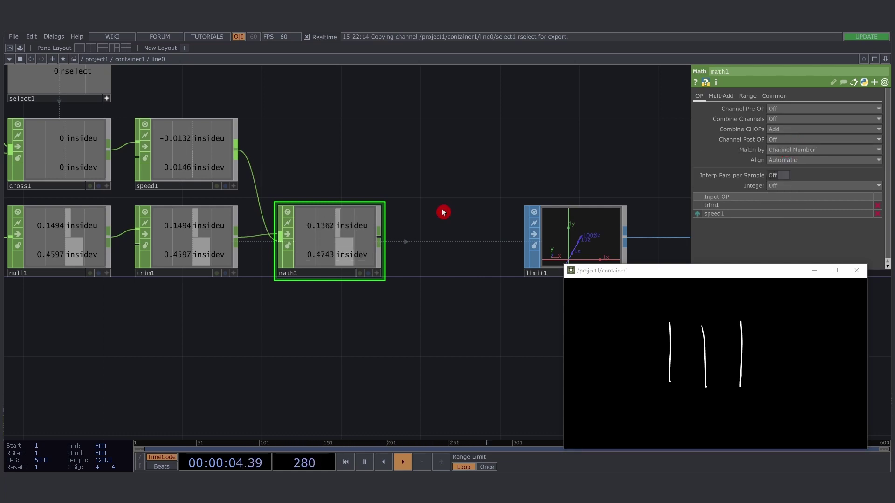
- Append a Null CHOP to math1's output, between math1 and limit1
{"action": "left_click_drag", "start_coordinate": [447, 204], "coordinate": [359, 178]}
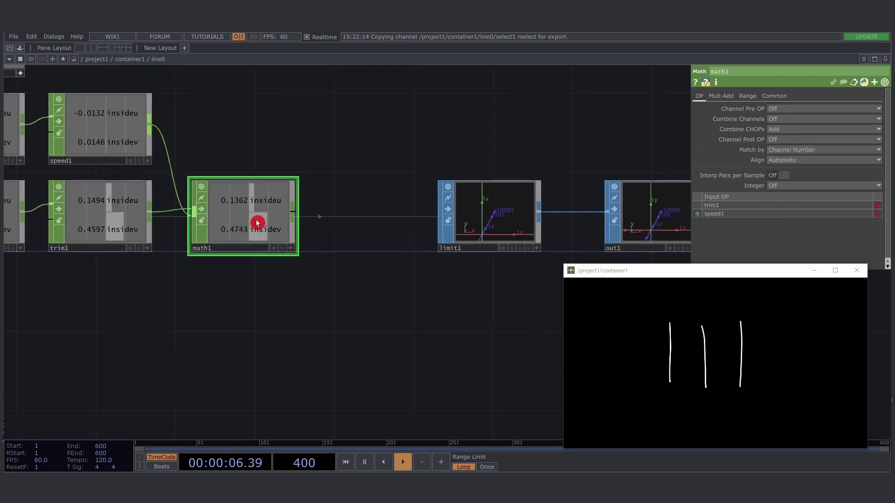
{"action": "key", "text": "alt+n"}
{"action": "left_click", "coordinate": [365, 220]}
{"action": "left_click_drag", "start_coordinate": [426, 147], "coordinate": [335, 143]}
- Use null2 as limit1's CHOP source in place of trim1 and move limit1 closer to out1
{"action": "left_click", "coordinate": [264, 220]}
{"action": "left_click_drag", "start_coordinate": [266, 223], "coordinate": [397, 218]}
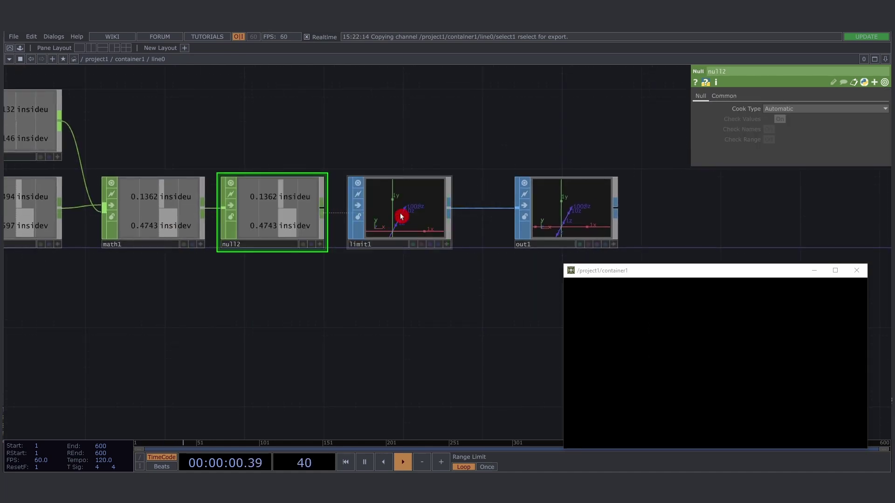
{"action": "left_click_drag", "start_coordinate": [384, 145], "coordinate": [485, 140]}
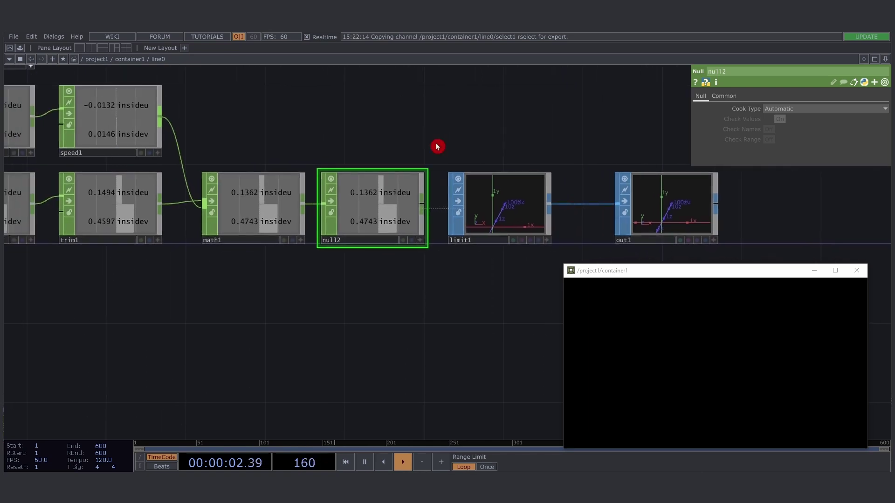
{"action": "left_click_drag", "start_coordinate": [508, 206], "coordinate": [540, 203]}
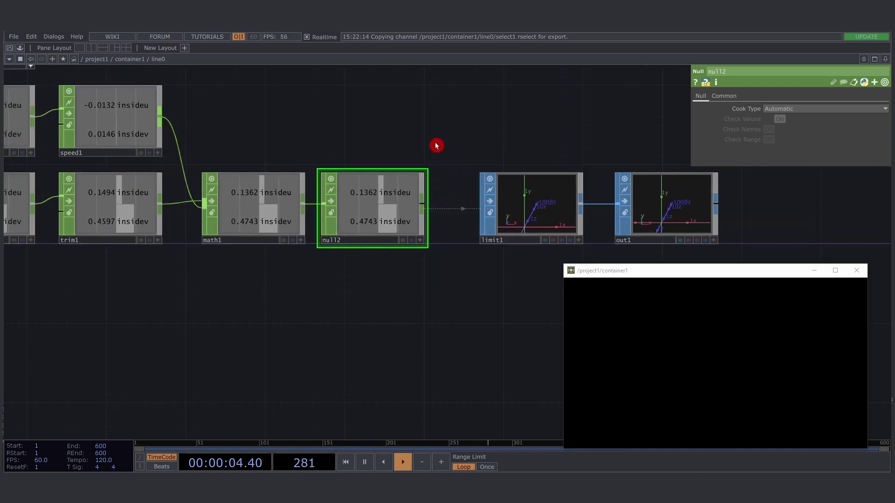
- Go back up to the container1 network, clear the replicated lines and draw three new strokes in the viewer
{"action": "left_click_drag", "start_coordinate": [437, 143], "coordinate": [524, 189]}
{"action": "scroll", "coordinate": [499, 180], "scroll_direction": "down", "scroll_amount": 3}
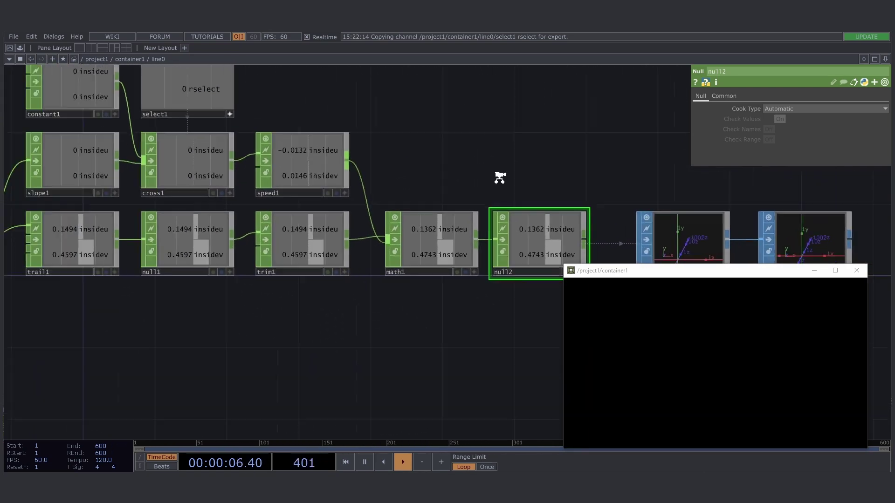
{"action": "left_click", "coordinate": [134, 59]}
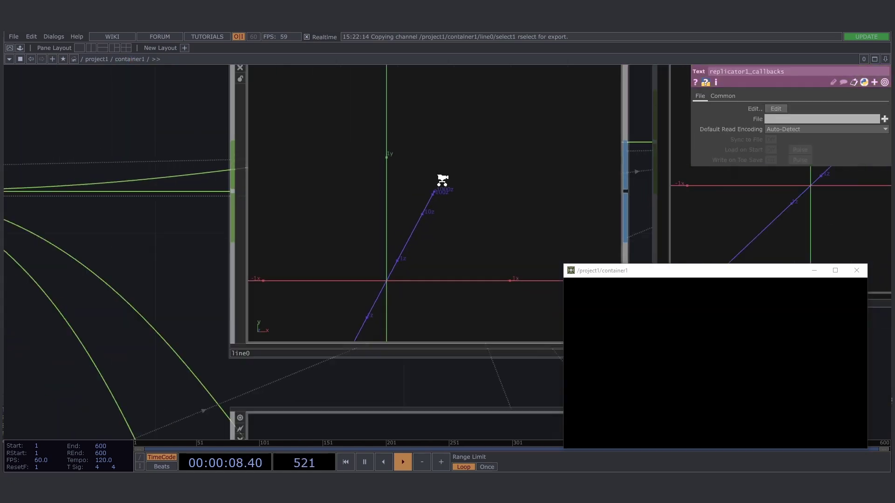
{"action": "scroll", "coordinate": [331, 185], "scroll_direction": "down", "scroll_amount": 3}
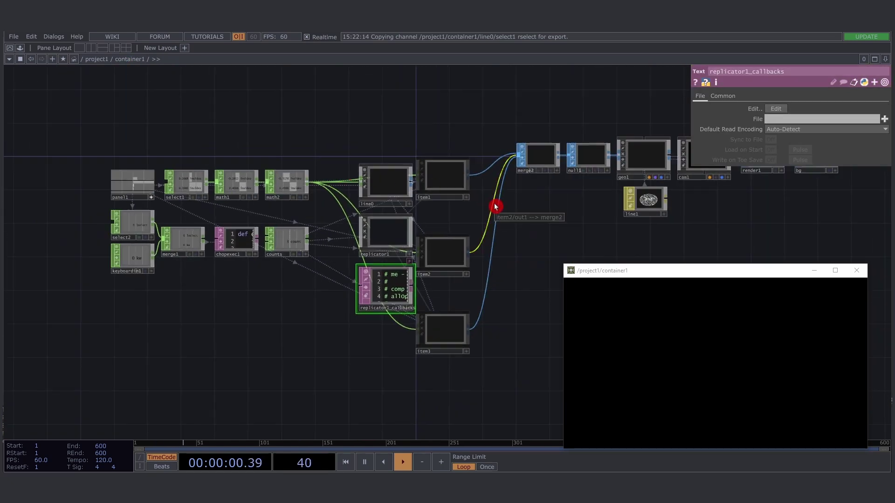
{"action": "scroll", "coordinate": [390, 192], "scroll_direction": "up", "scroll_amount": 3}
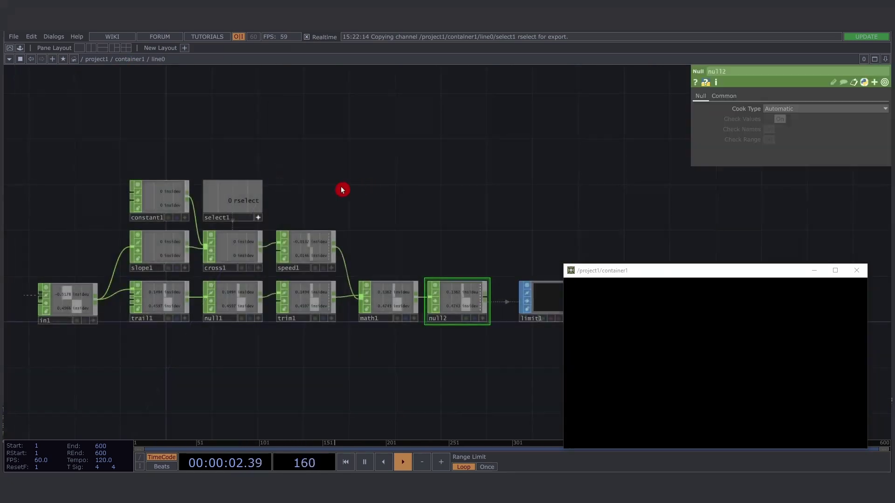
{"action": "left_click", "coordinate": [135, 59]}
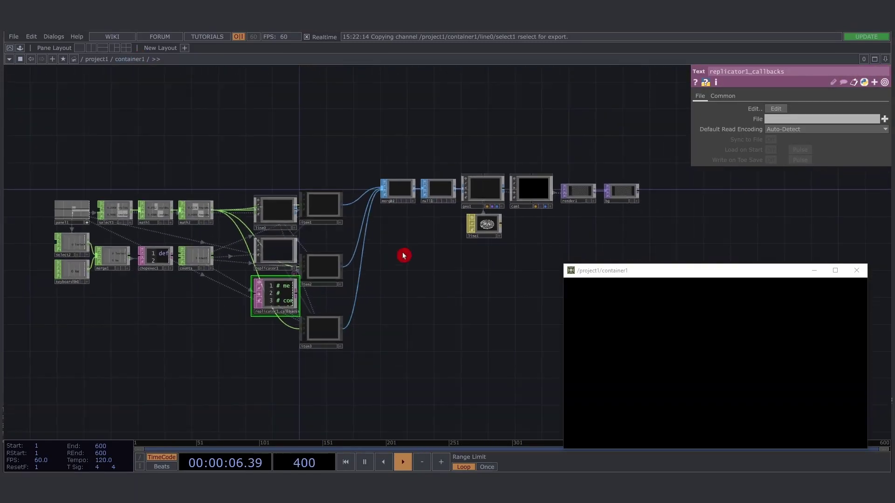
{"action": "left_click_drag", "start_coordinate": [403, 256], "coordinate": [439, 240]}
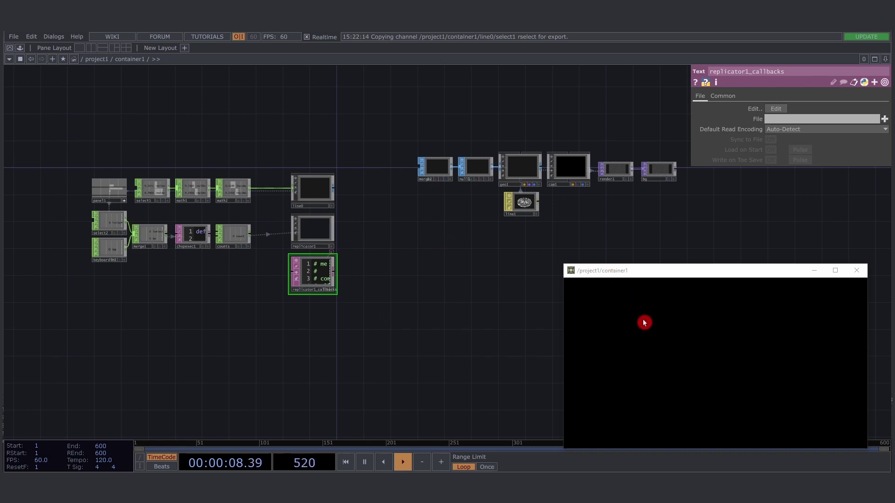
{"action": "left_click", "coordinate": [652, 370]}
{"action": "left_click", "coordinate": [701, 392]}
{"action": "left_click", "coordinate": [744, 363]}
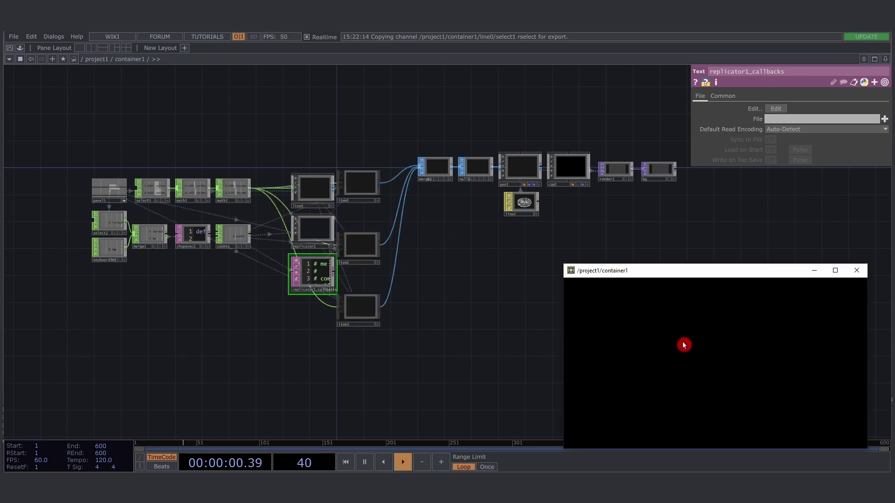
- Enter the item1 clone and compare the trail1, null1 and trim1 outputs with those of math1 and null2
{"action": "scroll", "coordinate": [357, 190], "scroll_direction": "up", "scroll_amount": 5}
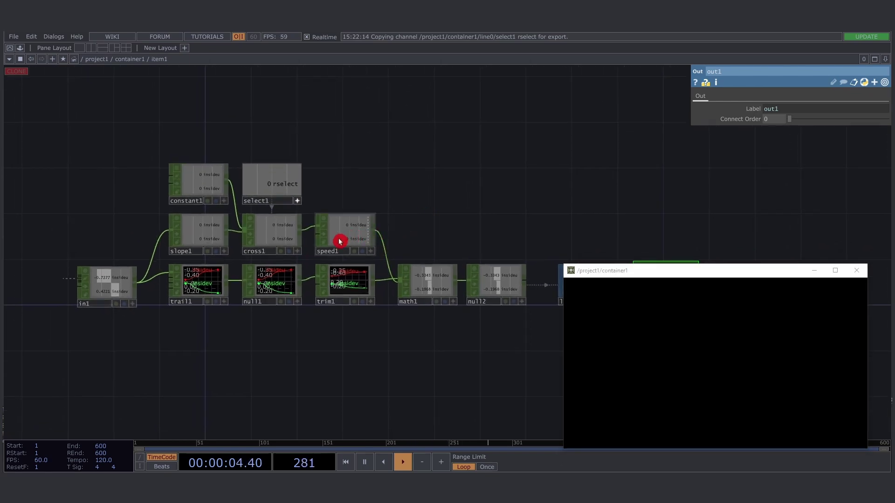
{"action": "scroll", "coordinate": [340, 239], "scroll_direction": "up", "scroll_amount": 5}
{"action": "scroll", "coordinate": [350, 238], "scroll_direction": "down", "scroll_amount": 5}
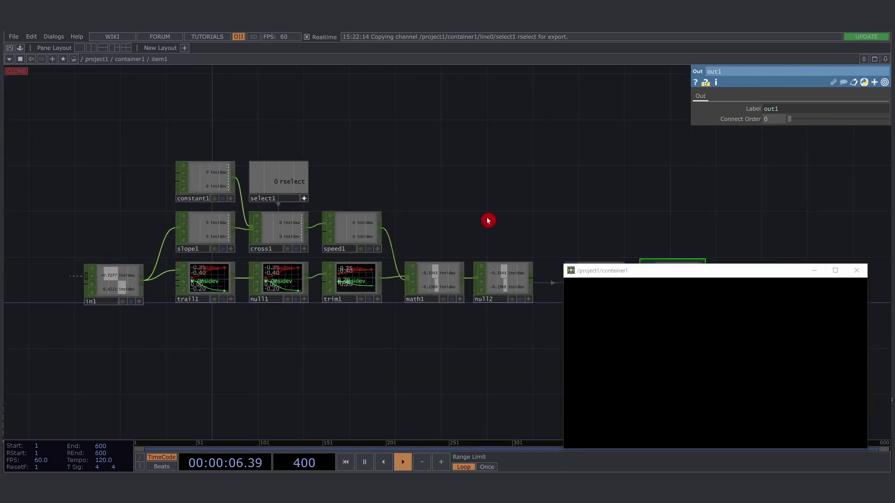
{"action": "scroll", "coordinate": [461, 202], "scroll_direction": "down", "scroll_amount": 1}
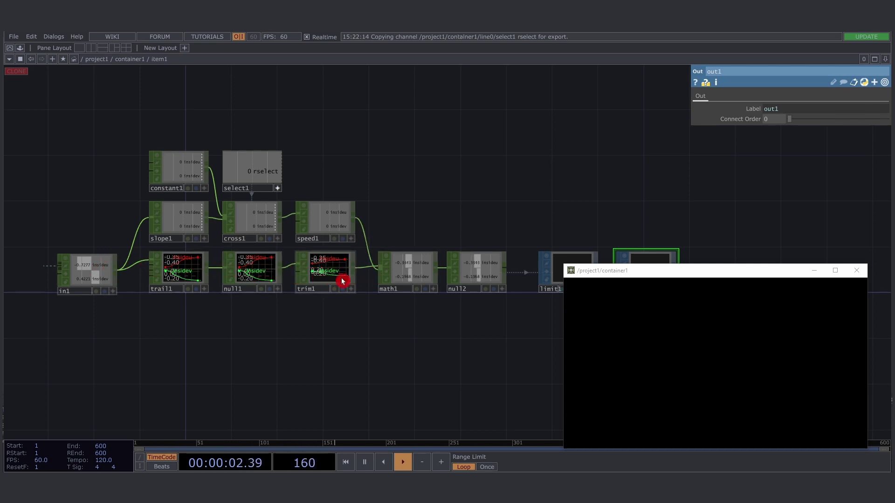
{"action": "right_click_drag", "start_coordinate": [349, 319], "coordinate": [176, 273]}
{"action": "right_click_drag", "start_coordinate": [166, 322], "coordinate": [348, 280]}
{"action": "right_click_drag", "start_coordinate": [339, 319], "coordinate": [173, 264]}
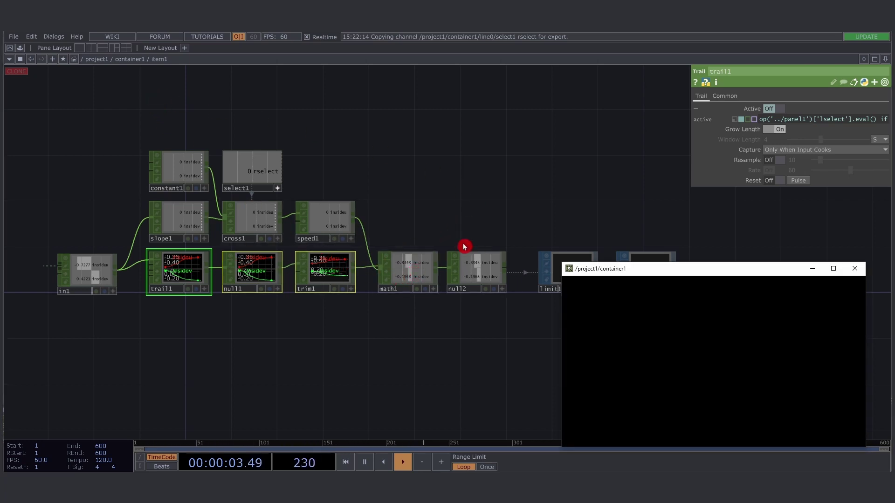
- Set Align of item1's math1 to Shift to First Interval and move the container1 viewer up beside the network
{"action": "left_click", "coordinate": [402, 265]}
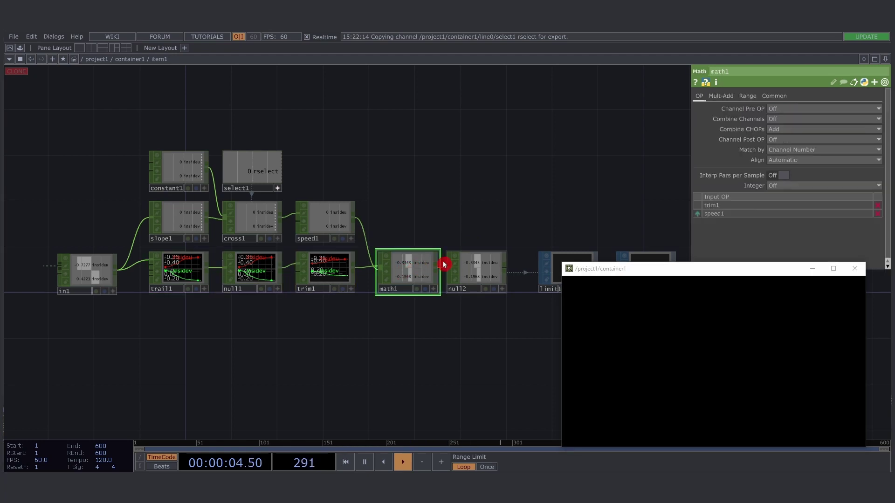
{"action": "left_click", "coordinate": [813, 161]}
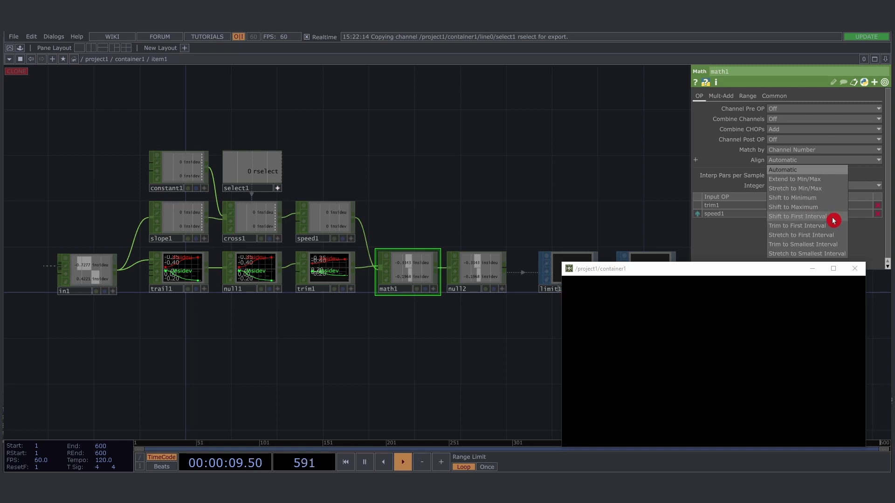
{"action": "left_click", "coordinate": [797, 216]}
{"action": "left_click_drag", "start_coordinate": [471, 213], "coordinate": [442, 191]}
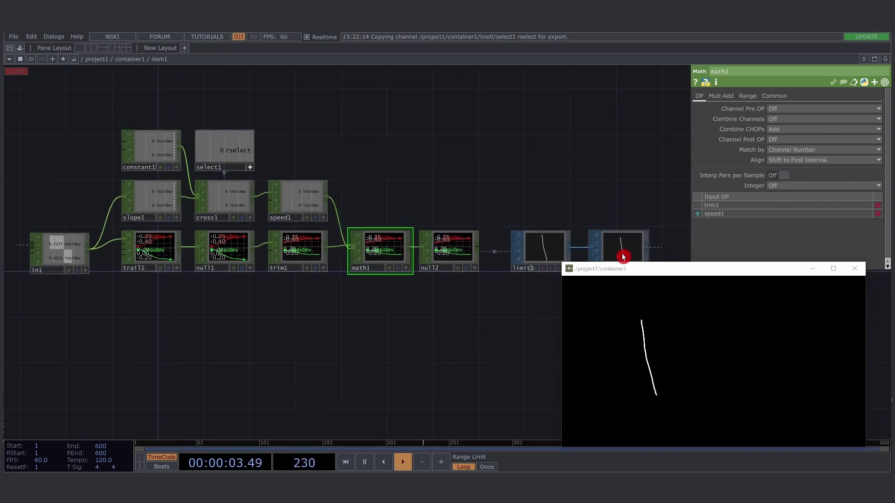
{"action": "left_click_drag", "start_coordinate": [619, 272], "coordinate": [532, 181]}
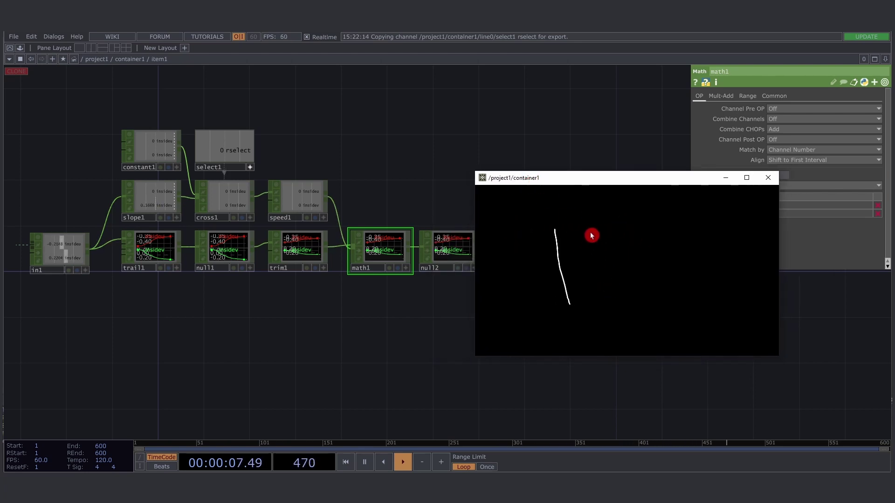
- Enter the line0 master component and set Align of its math1 to Shift to First Interval
{"action": "left_click_drag", "start_coordinate": [541, 179], "coordinate": [660, 243]}
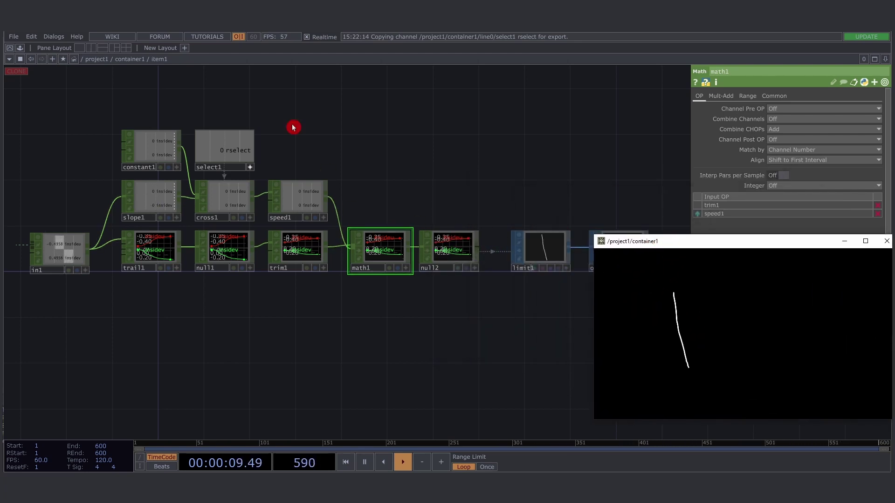
{"action": "left_click", "coordinate": [132, 61]}
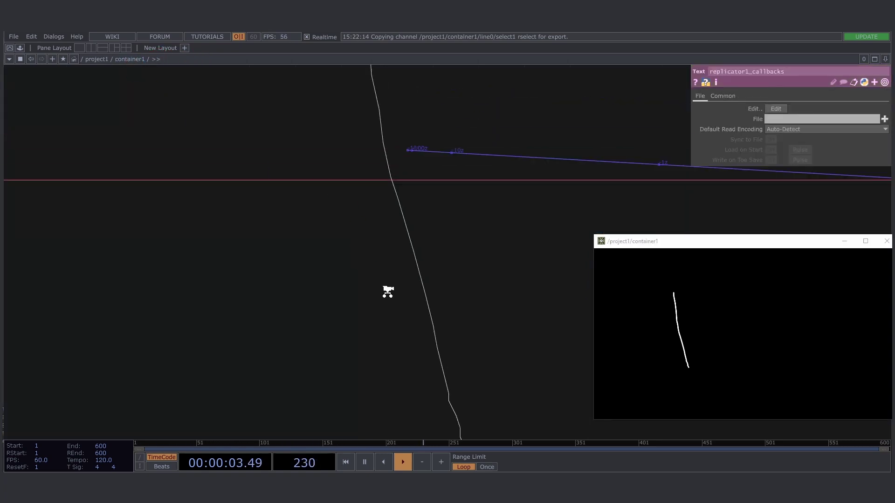
{"action": "double_click", "coordinate": [277, 299]}
{"action": "left_click", "coordinate": [419, 306]}
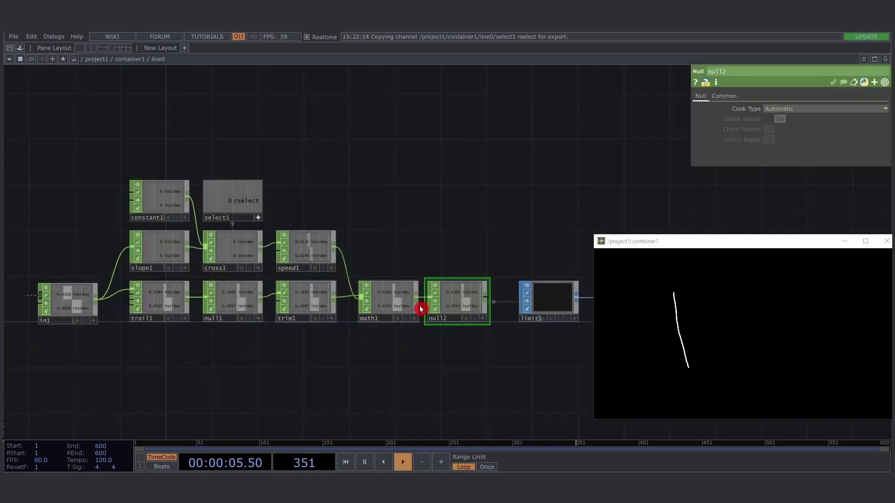
{"action": "left_click", "coordinate": [747, 177]}
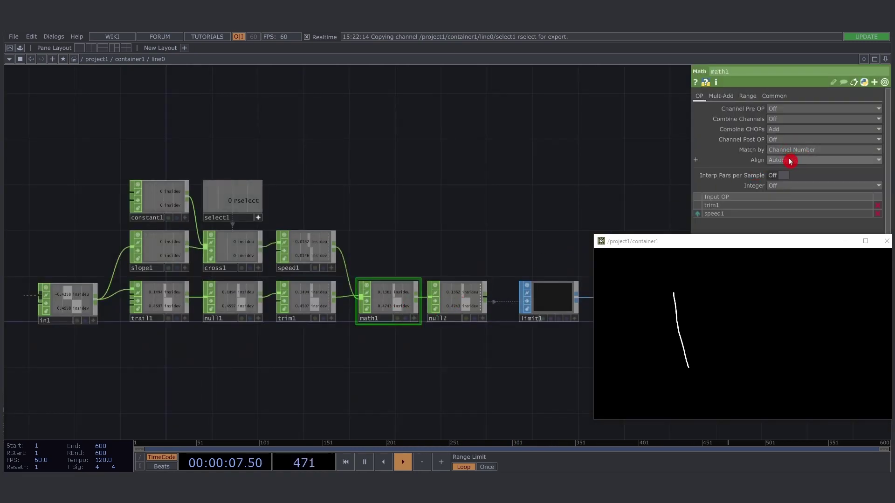
{"action": "left_click", "coordinate": [789, 160]}
{"action": "left_click", "coordinate": [833, 216]}
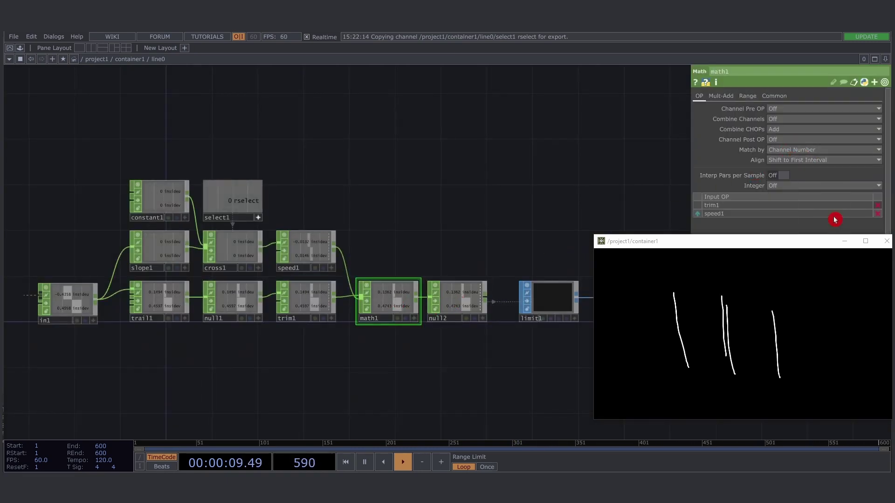
- Shift the existing vertical strokes across the container1 viewer and draw two horizontal strokes crossing them
{"action": "left_click_drag", "start_coordinate": [693, 244], "coordinate": [440, 155]}
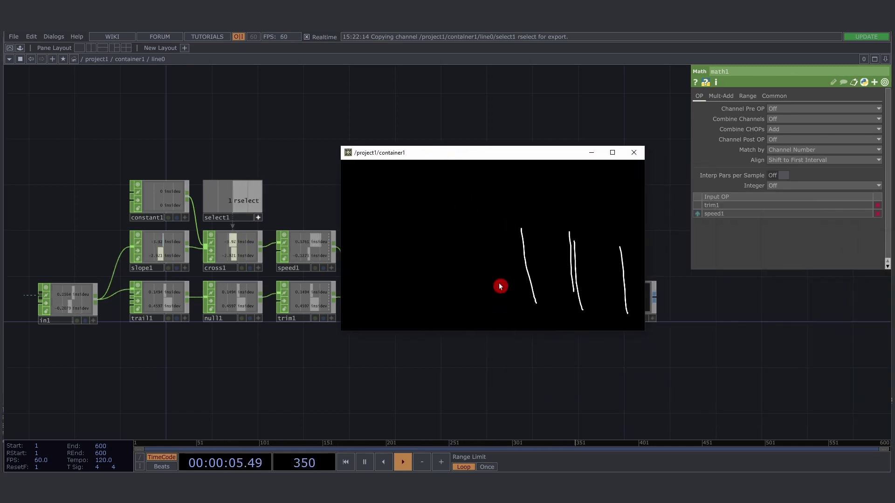
{"action": "right_click_drag", "start_coordinate": [464, 234], "coordinate": [471, 237]}
{"action": "left_click_drag", "start_coordinate": [421, 222], "coordinate": [524, 217]}
{"action": "left_click_drag", "start_coordinate": [437, 239], "coordinate": [538, 239]}
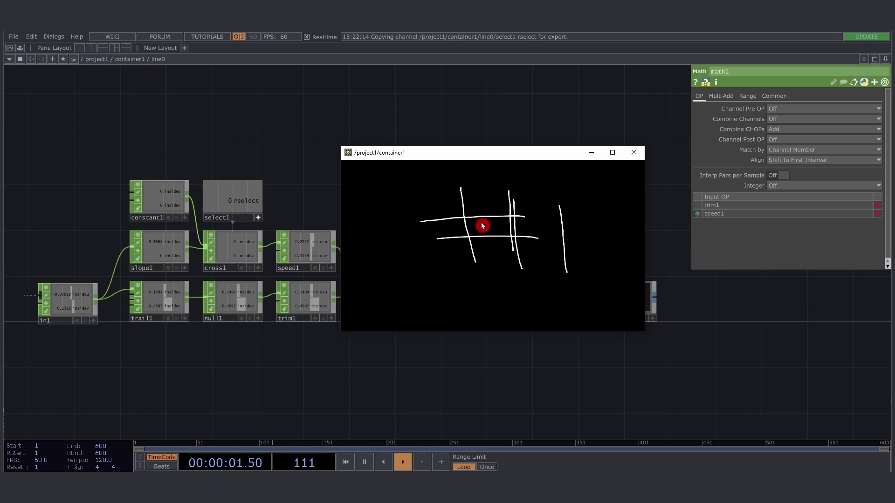
- Go up to the container1 network, enter the item5 clone and examine its speed1 and trimmed channels
{"action": "left_click_drag", "start_coordinate": [415, 153], "coordinate": [562, 205]}
{"action": "left_click", "coordinate": [141, 61]}
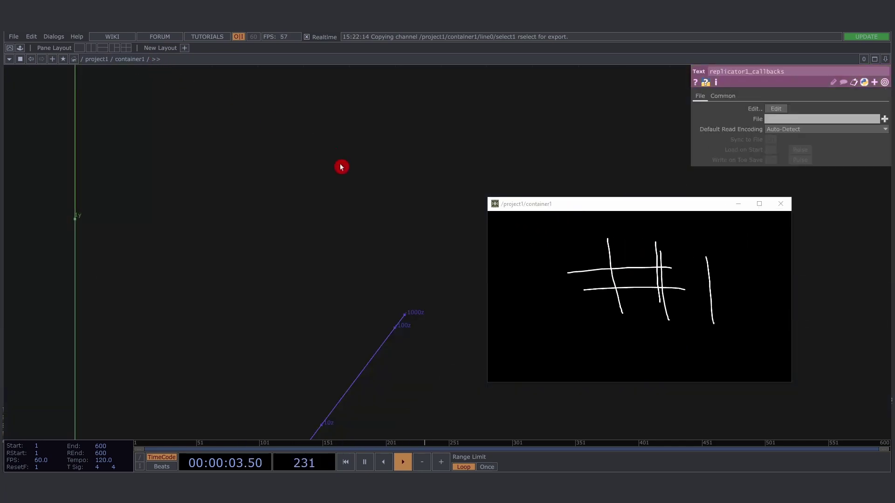
{"action": "left_click_drag", "start_coordinate": [450, 328], "coordinate": [372, 135]}
{"action": "scroll", "coordinate": [310, 323], "scroll_direction": "up", "scroll_amount": 5}
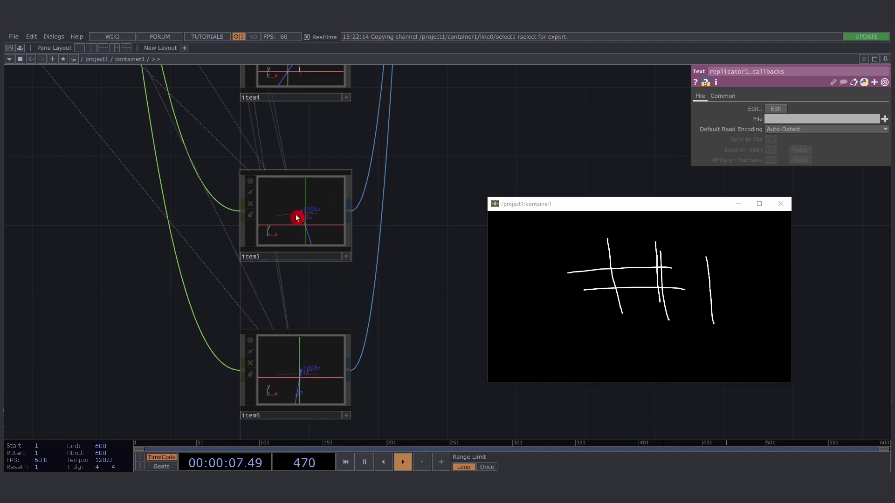
{"action": "scroll", "coordinate": [296, 218], "scroll_direction": "up", "scroll_amount": 5}
{"action": "scroll", "coordinate": [317, 252], "scroll_direction": "up", "scroll_amount": 4}
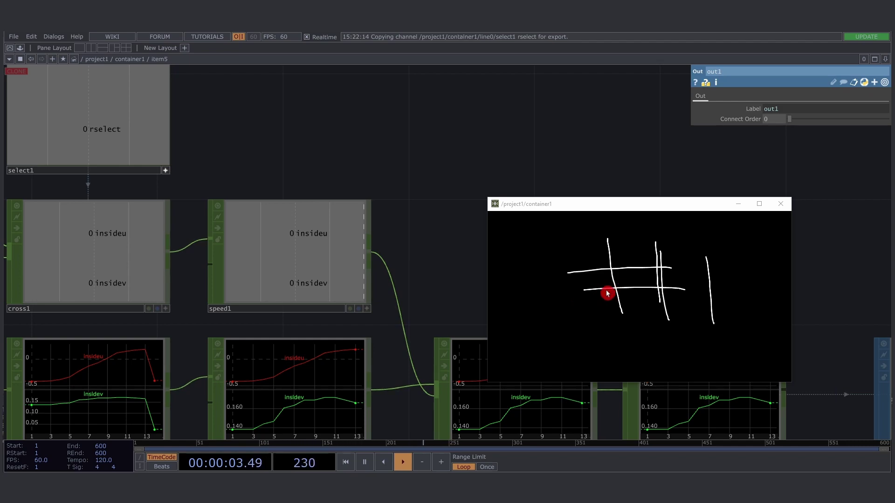
{"action": "scroll", "coordinate": [365, 265], "scroll_direction": "down", "scroll_amount": 8}
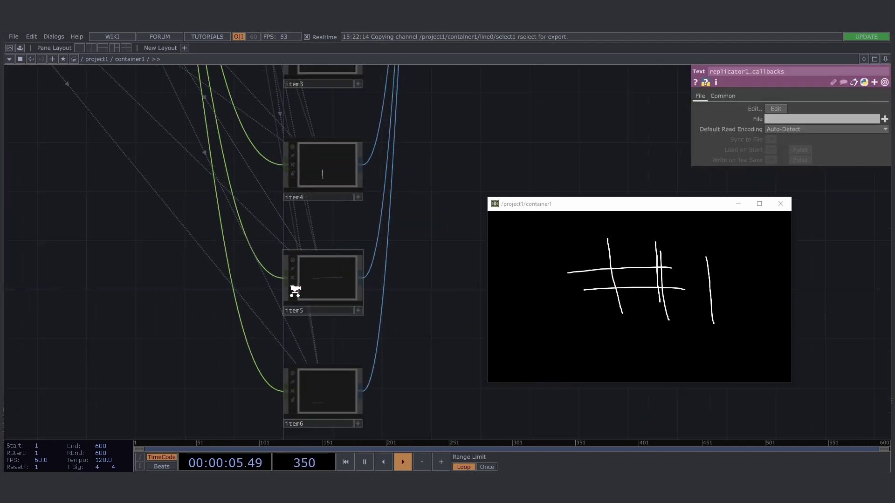
{"action": "scroll", "coordinate": [295, 291], "scroll_direction": "down", "scroll_amount": 3}
- Enter the item4 clone and examine the accumulated offset in speed1 and how it feeds math1
{"action": "scroll", "coordinate": [309, 223], "scroll_direction": "up", "scroll_amount": 4}
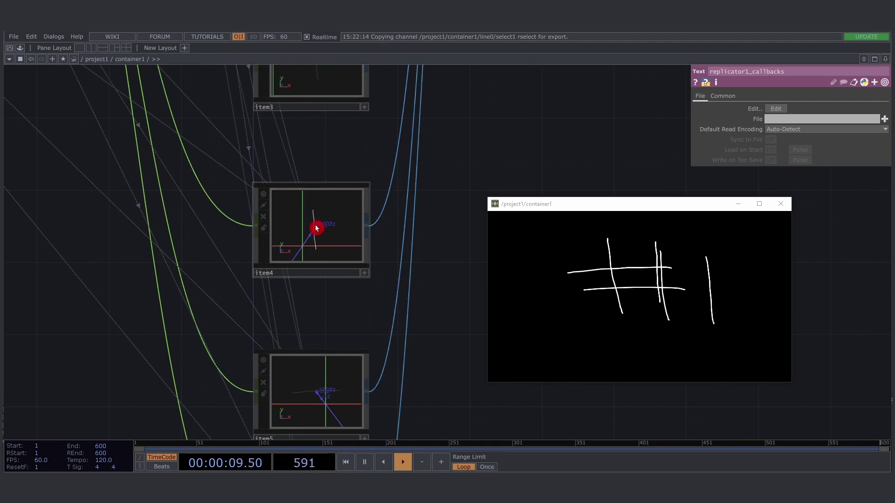
{"action": "scroll", "coordinate": [315, 228], "scroll_direction": "up", "scroll_amount": 6}
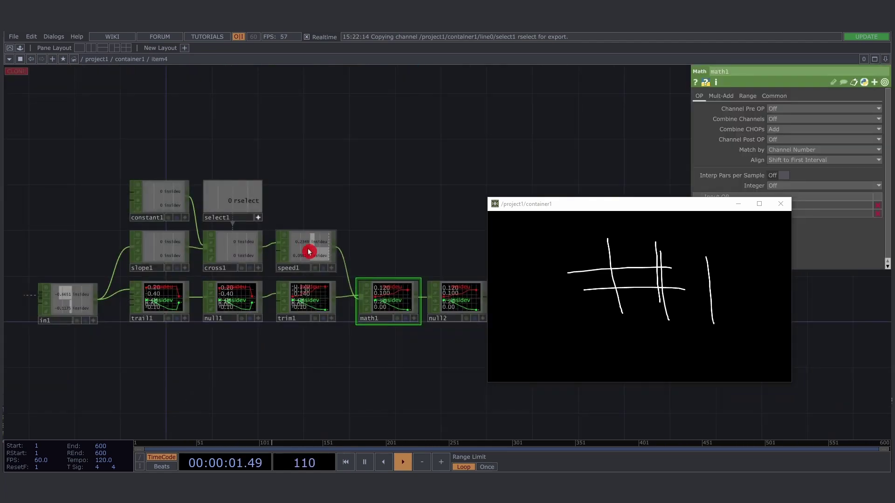
{"action": "scroll", "coordinate": [318, 248], "scroll_direction": "up", "scroll_amount": 4}
{"action": "right_click_drag", "start_coordinate": [256, 177], "coordinate": [275, 209]}
{"action": "left_click", "coordinate": [278, 215]}
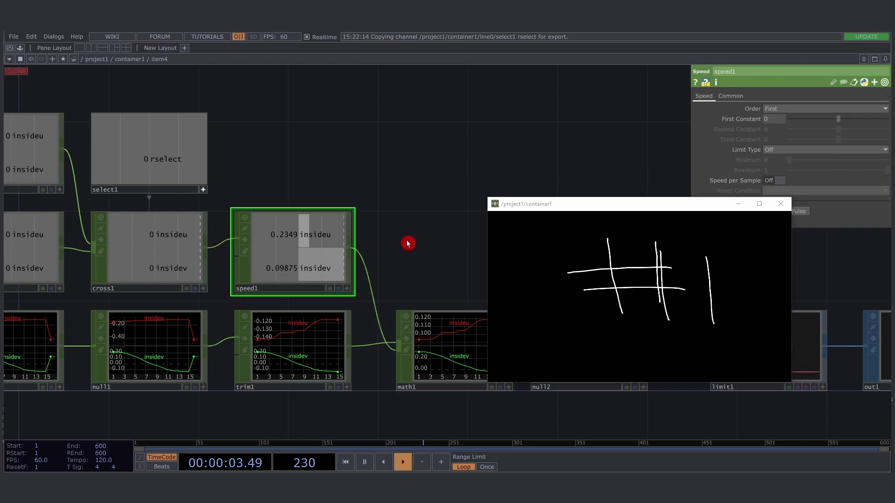
{"action": "left_click_drag", "start_coordinate": [432, 250], "coordinate": [413, 200]}
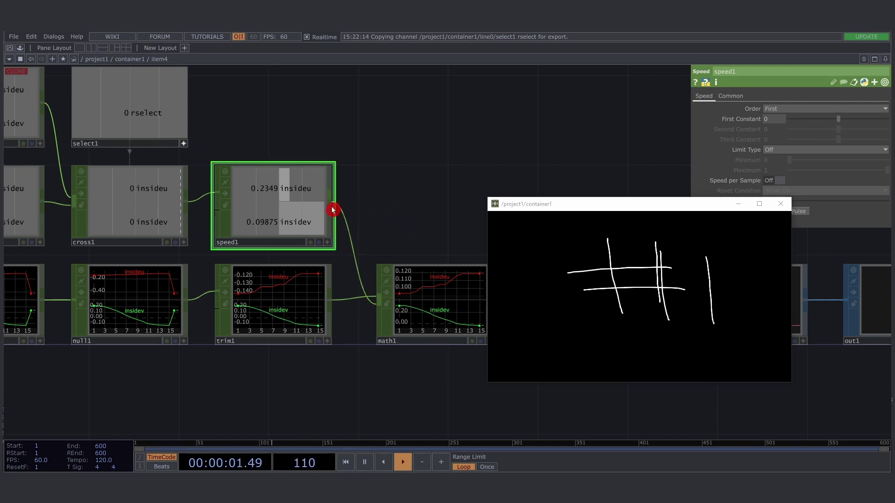
{"action": "scroll", "coordinate": [309, 223], "scroll_direction": "down", "scroll_amount": 5}
{"action": "scroll", "coordinate": [250, 235], "scroll_direction": "down", "scroll_amount": 8}
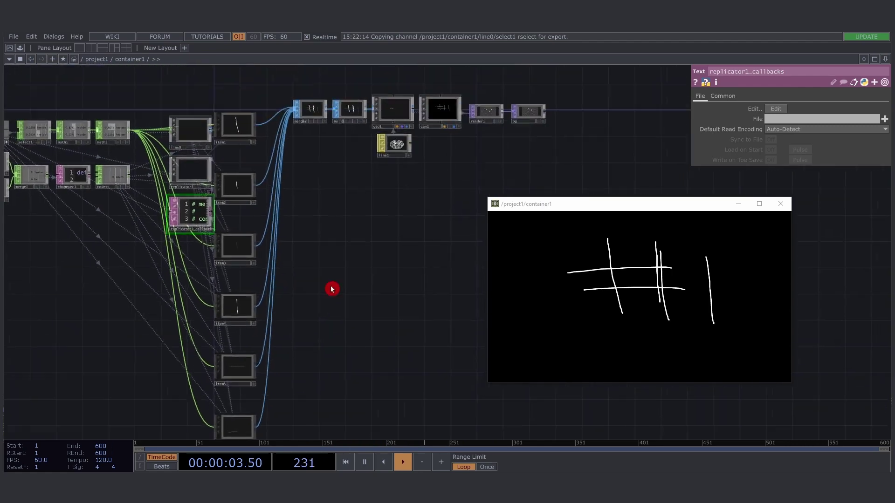
- Inspect the combined line geometry in merge2 and null1 of the container1 network against the viewer
{"action": "left_click_drag", "start_coordinate": [515, 209], "coordinate": [579, 260]}
{"action": "left_click_drag", "start_coordinate": [355, 272], "coordinate": [404, 290]}
{"action": "scroll", "coordinate": [408, 202], "scroll_direction": "up", "scroll_amount": 5}
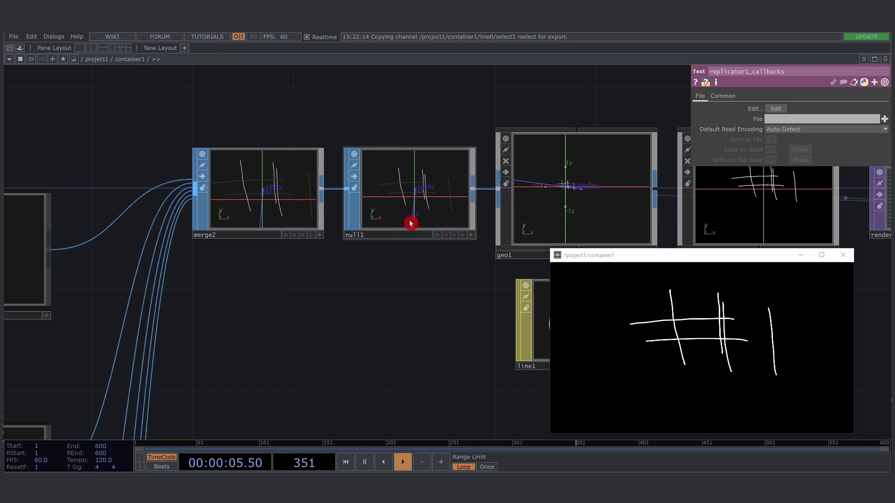
{"action": "scroll", "coordinate": [427, 174], "scroll_direction": "up", "scroll_amount": 3}
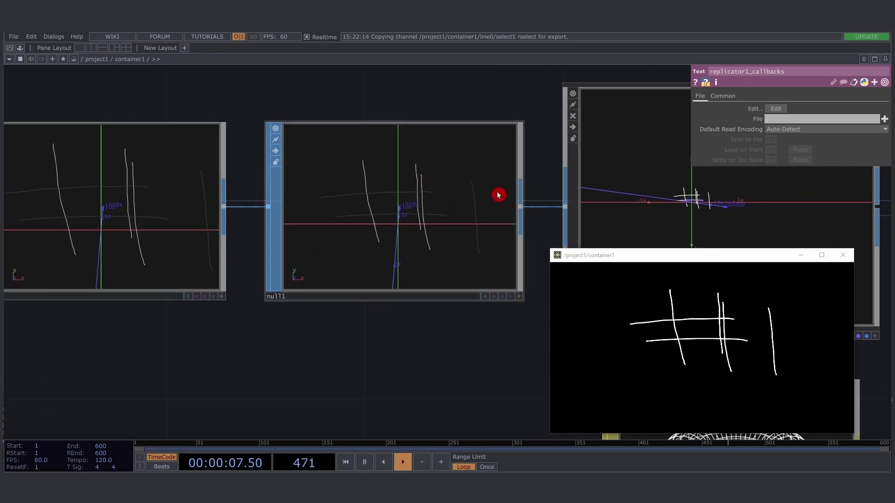
{"action": "scroll", "coordinate": [497, 194], "scroll_direction": "down", "scroll_amount": 3}
{"action": "scroll", "coordinate": [451, 206], "scroll_direction": "up", "scroll_amount": 2}
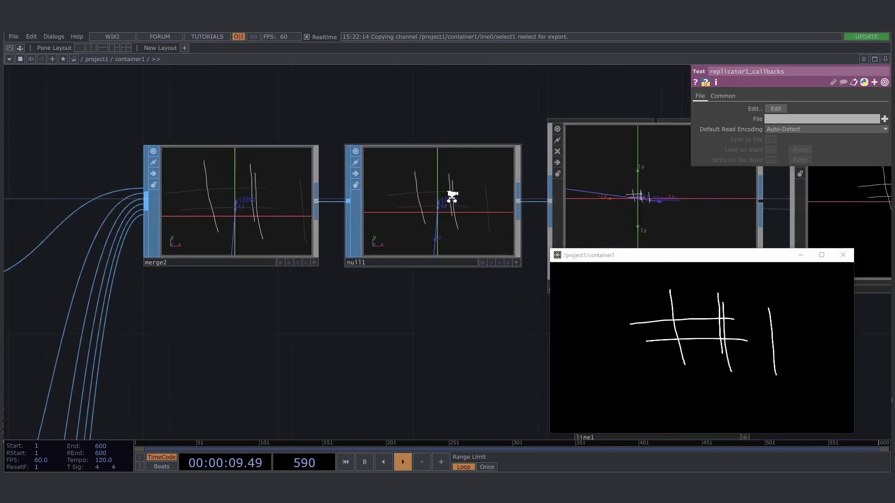
{"action": "scroll", "coordinate": [166, 194], "scroll_direction": "up", "scroll_amount": 3}
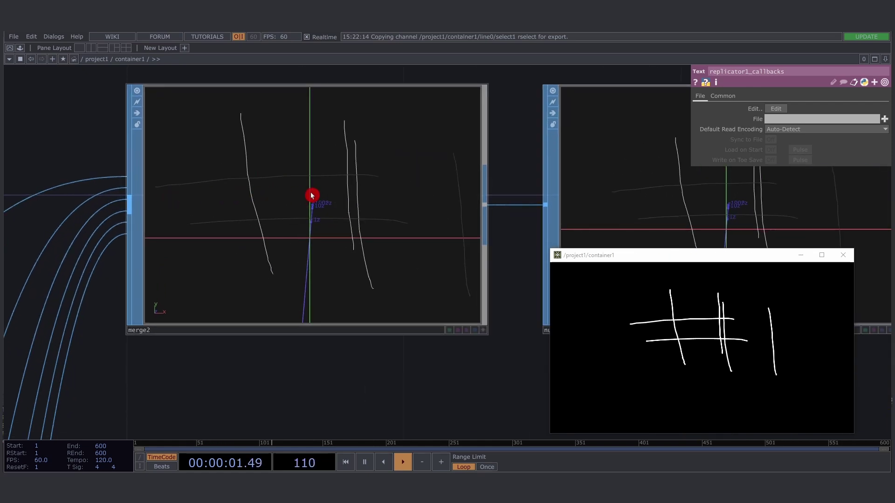
- Shift all strokes toward the viewer's upper left corner and activate merge2's node viewer to follow their position
{"action": "left_click_drag", "start_coordinate": [625, 256], "coordinate": [572, 215]}
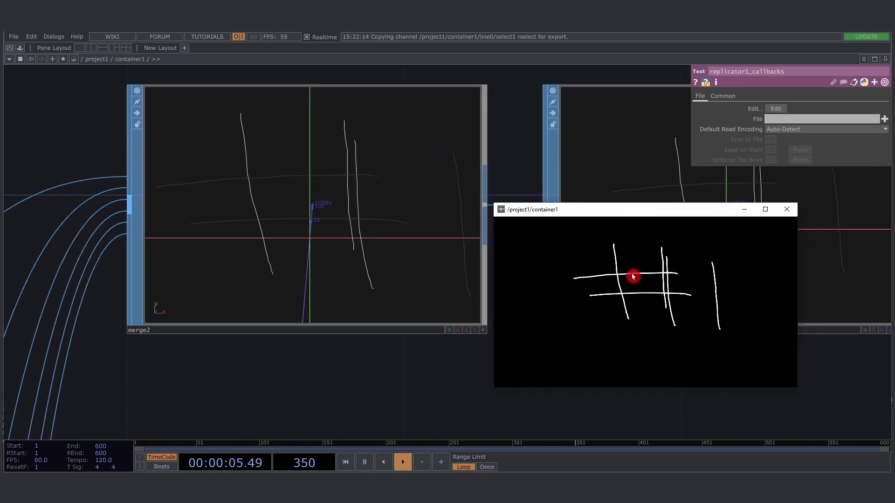
{"action": "right_click_drag", "start_coordinate": [735, 328], "coordinate": [639, 305]}
{"action": "mouse_move", "coordinate": [639, 305]}
{"action": "left_mouse_down"}
{"action": "mouse_move", "coordinate": [743, 330]}
{"action": "mouse_move", "coordinate": [633, 296]}
{"action": "left_mouse_up"}
{"action": "left_click", "coordinate": [387, 264]}
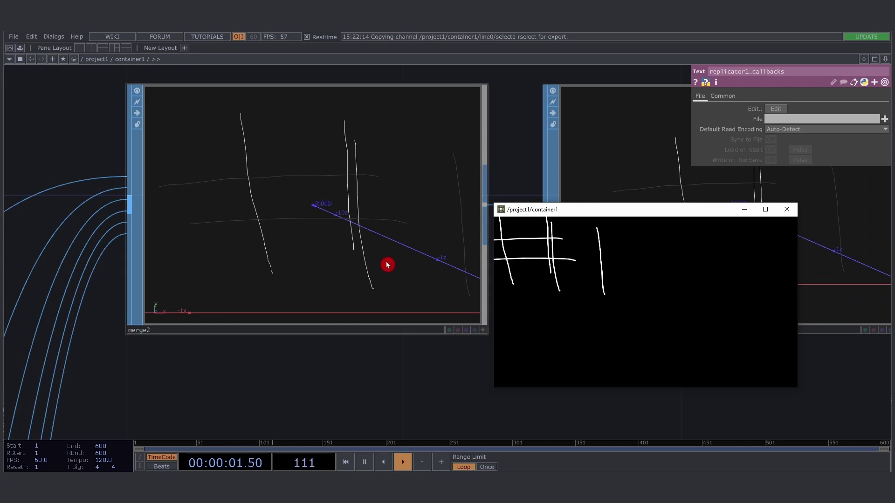
{"action": "left_click_drag", "start_coordinate": [213, 231], "coordinate": [229, 218]}
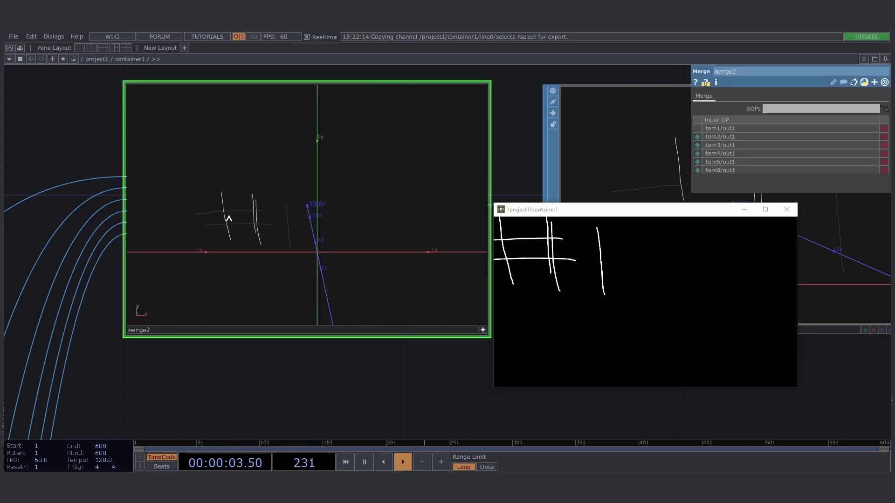
- Draw a scribble of overlapping loops in the container1 viewer and show it zoomed out in merge2
{"action": "mouse_move", "coordinate": [538, 291]}
{"action": "left_mouse_down"}
{"action": "mouse_move", "coordinate": [655, 303]}
{"action": "mouse_move", "coordinate": [579, 286]}
{"action": "mouse_move", "coordinate": [680, 314]}
{"action": "mouse_move", "coordinate": [599, 301]}
{"action": "mouse_move", "coordinate": [697, 294]}
{"action": "mouse_move", "coordinate": [643, 306]}
{"action": "mouse_move", "coordinate": [633, 291]}
{"action": "mouse_move", "coordinate": [619, 295]}
{"action": "mouse_move", "coordinate": [681, 312]}
{"action": "mouse_move", "coordinate": [645, 295]}
{"action": "mouse_move", "coordinate": [614, 309]}
{"action": "mouse_move", "coordinate": [611, 289]}
{"action": "left_mouse_up"}
{"action": "scroll", "coordinate": [211, 194], "scroll_direction": "down", "scroll_amount": 6}
{"action": "mouse_move", "coordinate": [255, 199]}
{"action": "left_mouse_down"}
{"action": "mouse_move", "coordinate": [280, 236]}
{"action": "mouse_move", "coordinate": [338, 258]}
{"action": "left_mouse_up"}
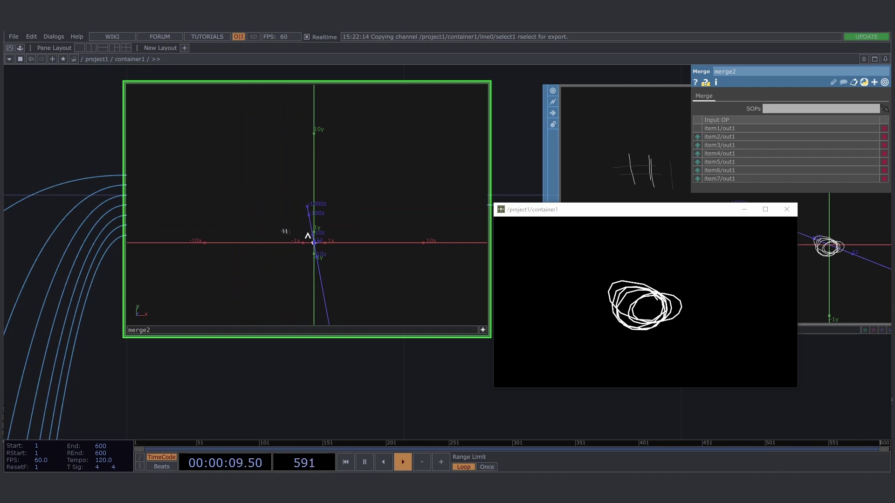
- Shift the drawing until the crossed strokes return, and add large oval strokes on empty parts of the canvas
{"action": "right_click_drag", "start_coordinate": [569, 282], "coordinate": [645, 316]}
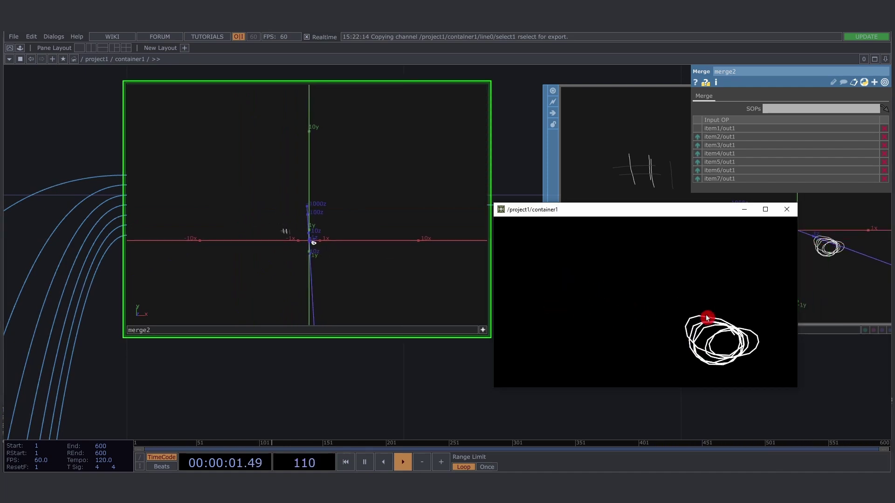
{"action": "mouse_move", "coordinate": [707, 318]}
{"action": "left_mouse_down"}
{"action": "mouse_move", "coordinate": [745, 325]}
{"action": "mouse_move", "coordinate": [733, 335]}
{"action": "mouse_move", "coordinate": [625, 313]}
{"action": "mouse_move", "coordinate": [655, 324]}
{"action": "mouse_move", "coordinate": [617, 306]}
{"action": "mouse_move", "coordinate": [625, 305]}
{"action": "left_mouse_up"}
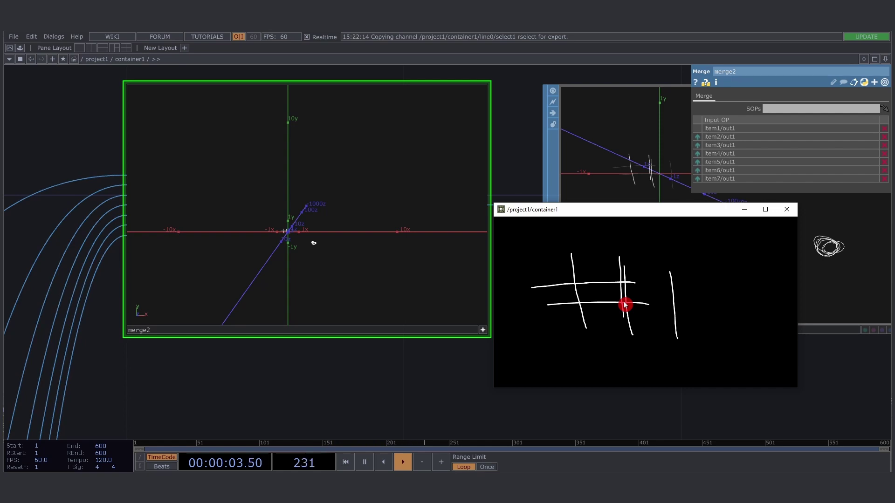
{"action": "mouse_move", "coordinate": [625, 305]}
{"action": "left_mouse_down"}
{"action": "mouse_move", "coordinate": [651, 306]}
{"action": "mouse_move", "coordinate": [667, 291]}
{"action": "mouse_move", "coordinate": [614, 285]}
{"action": "mouse_move", "coordinate": [669, 301]}
{"action": "mouse_move", "coordinate": [603, 285]}
{"action": "mouse_move", "coordinate": [675, 309]}
{"action": "mouse_move", "coordinate": [605, 326]}
{"action": "mouse_move", "coordinate": [652, 292]}
{"action": "mouse_move", "coordinate": [681, 358]}
{"action": "mouse_move", "coordinate": [671, 339]}
{"action": "mouse_move", "coordinate": [606, 336]}
{"action": "mouse_move", "coordinate": [628, 335]}
{"action": "mouse_move", "coordinate": [625, 301]}
{"action": "mouse_move", "coordinate": [661, 331]}
{"action": "mouse_move", "coordinate": [649, 348]}
{"action": "mouse_move", "coordinate": [647, 277]}
{"action": "mouse_move", "coordinate": [601, 287]}
{"action": "mouse_move", "coordinate": [601, 320]}
{"action": "mouse_move", "coordinate": [614, 245]}
{"action": "mouse_move", "coordinate": [613, 308]}
{"action": "mouse_move", "coordinate": [601, 318]}
{"action": "mouse_move", "coordinate": [629, 271]}
{"action": "mouse_move", "coordinate": [579, 330]}
{"action": "mouse_move", "coordinate": [669, 282]}
{"action": "mouse_move", "coordinate": [649, 300]}
{"action": "mouse_move", "coordinate": [669, 331]}
{"action": "mouse_move", "coordinate": [583, 326]}
{"action": "mouse_move", "coordinate": [601, 324]}
{"action": "mouse_move", "coordinate": [653, 279]}
{"action": "mouse_move", "coordinate": [606, 337]}
{"action": "mouse_move", "coordinate": [680, 336]}
{"action": "mouse_move", "coordinate": [620, 294]}
{"action": "mouse_move", "coordinate": [657, 317]}
{"action": "left_mouse_up"}
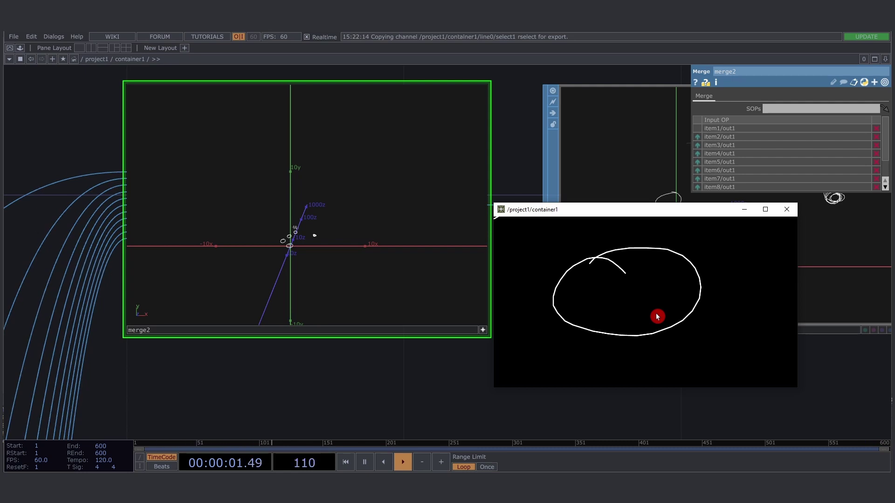
- Shift the large oval toward the viewer's upper left and deactivate merge2's node viewer
{"action": "mouse_move", "coordinate": [657, 316]}
{"action": "left_mouse_down"}
{"action": "mouse_move", "coordinate": [605, 331]}
{"action": "mouse_move", "coordinate": [670, 324]}
{"action": "mouse_move", "coordinate": [569, 299]}
{"action": "mouse_move", "coordinate": [651, 312]}
{"action": "mouse_move", "coordinate": [519, 359]}
{"action": "mouse_move", "coordinate": [629, 311]}
{"action": "mouse_move", "coordinate": [503, 322]}
{"action": "left_mouse_up"}
{"action": "left_click", "coordinate": [483, 331]}
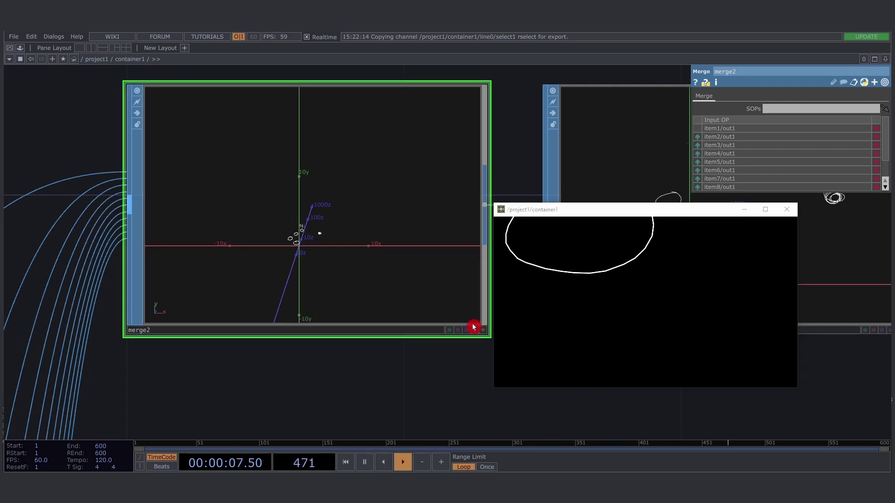
{"action": "mouse_move", "coordinate": [450, 299]}
{"action": "left_mouse_down"}
{"action": "mouse_move", "coordinate": [613, 258]}
{"action": "mouse_move", "coordinate": [609, 326]}
{"action": "mouse_move", "coordinate": [627, 313]}
{"action": "mouse_move", "coordinate": [589, 316]}
{"action": "mouse_move", "coordinate": [655, 296]}
{"action": "left_mouse_up"}
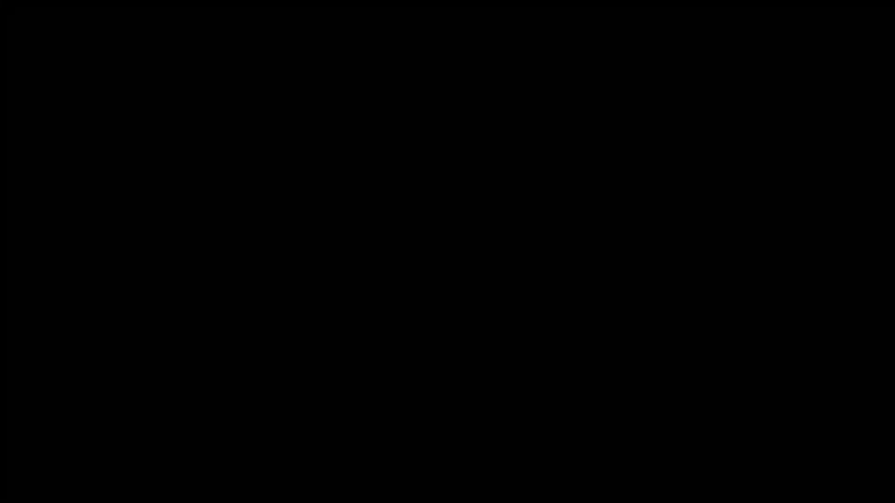